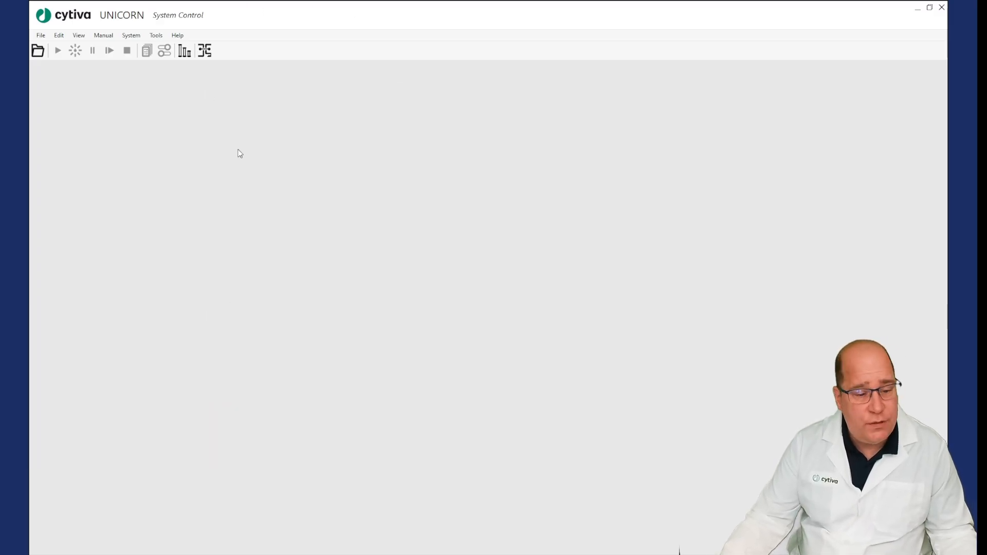
Connect to the systems Demo_go_01, Demo_go_02 and Demo_go_03 in control mode
click(204, 53)
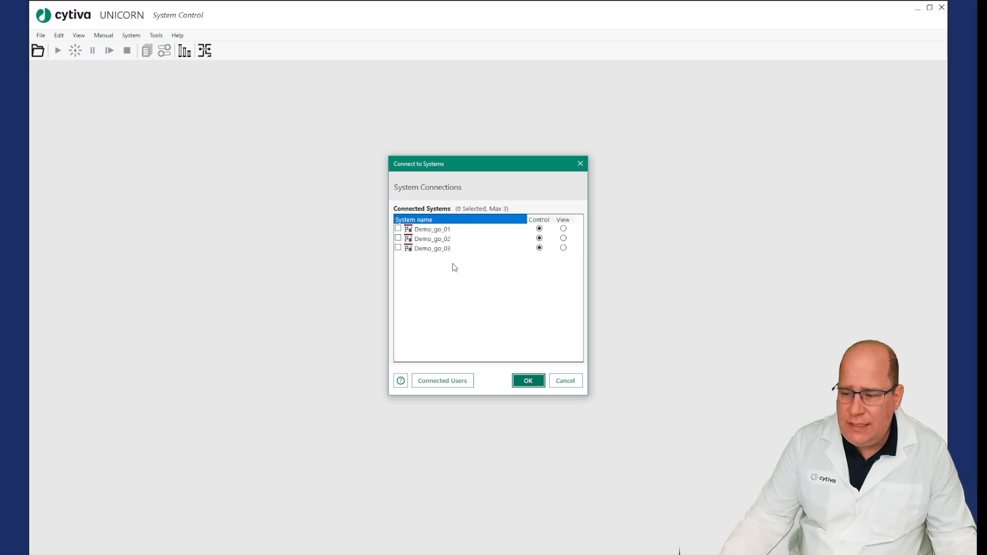
click(398, 228)
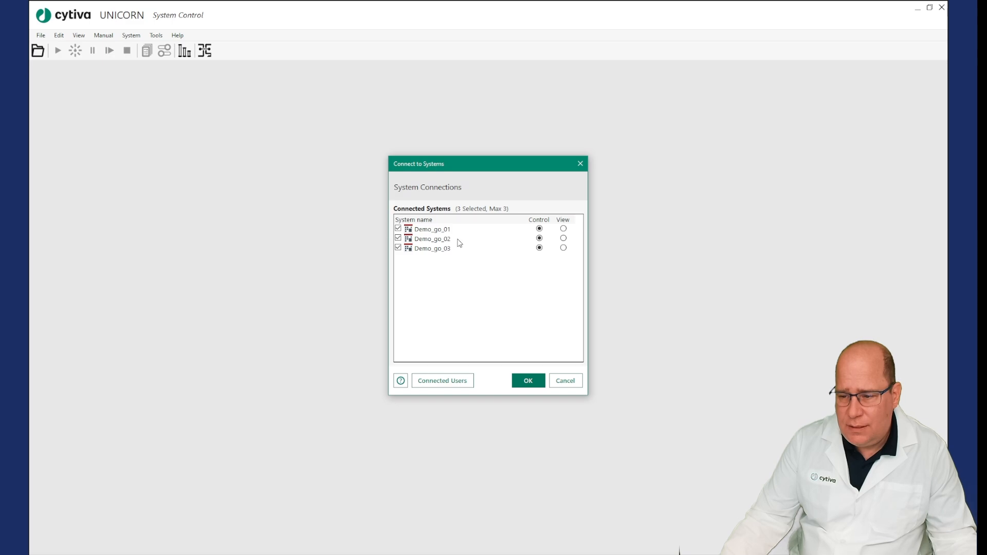
click(535, 382)
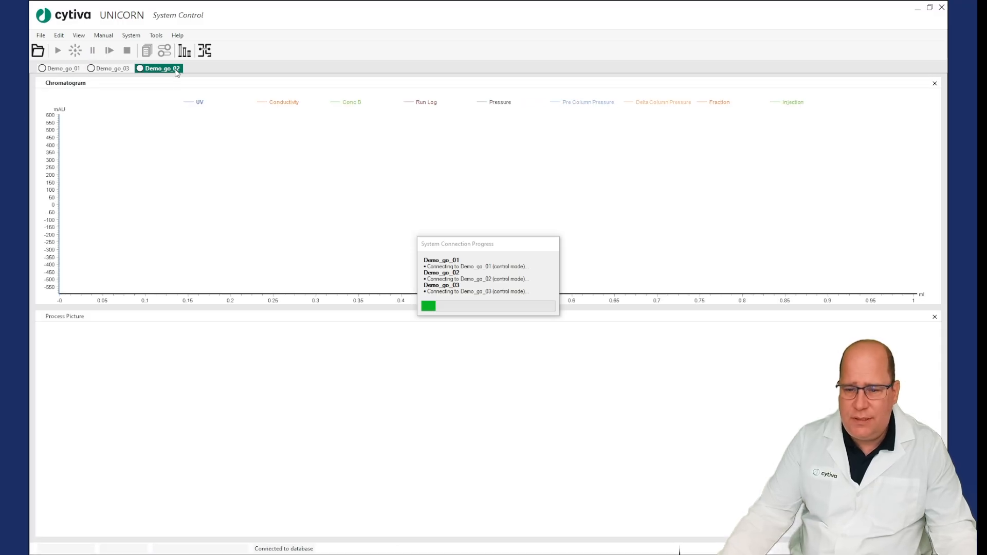
Look through the chromatogram and process picture views of the connected systems, ending on Demo_go_01
click(92, 69)
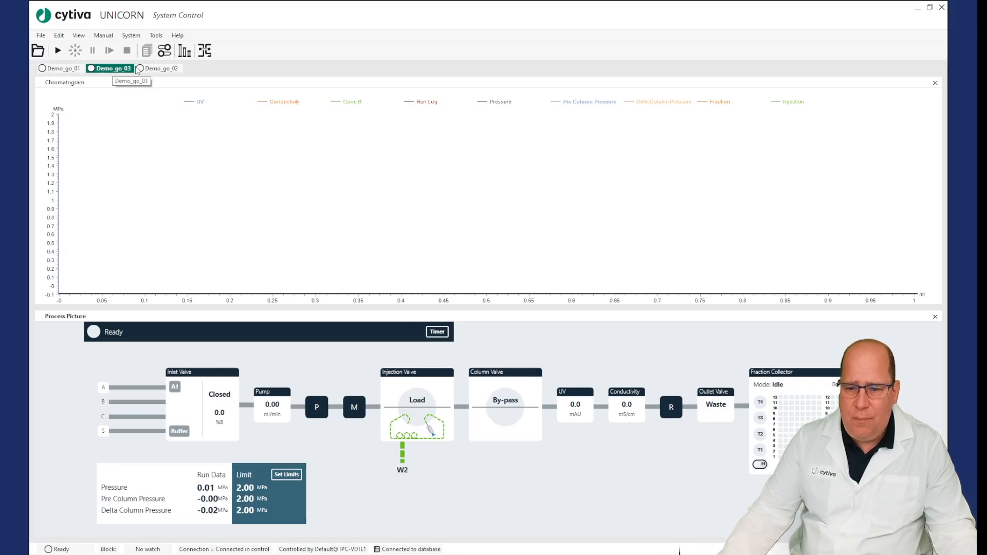
click(157, 68)
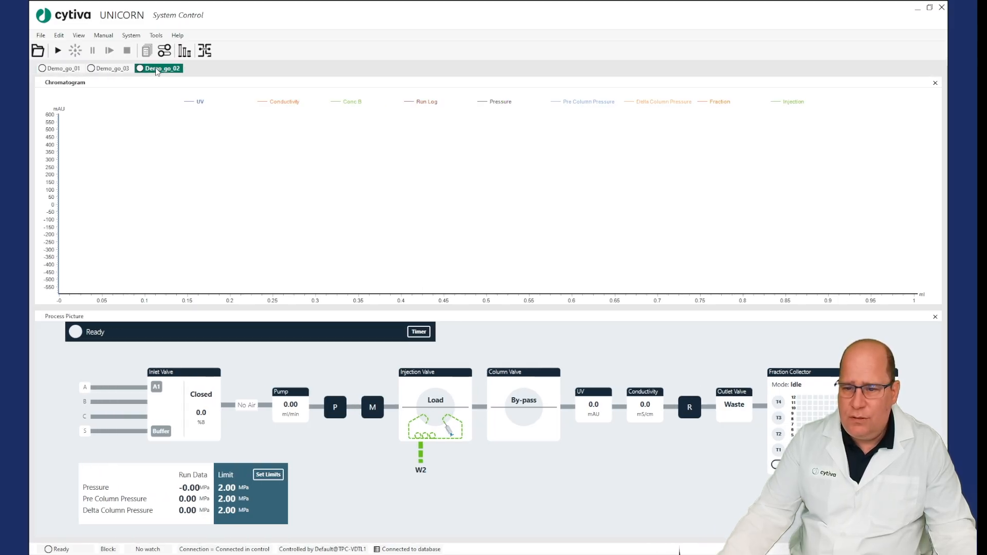
click(114, 69)
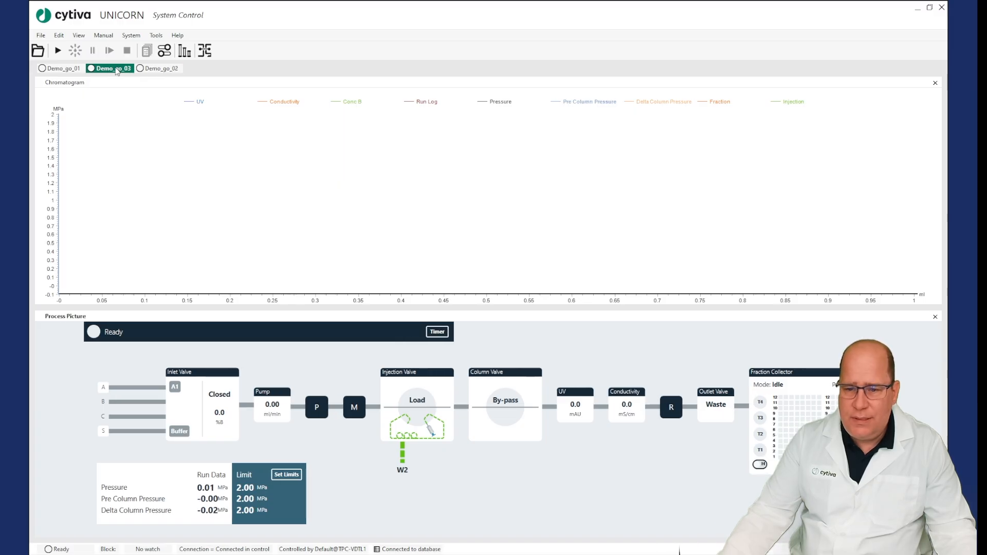
click(64, 69)
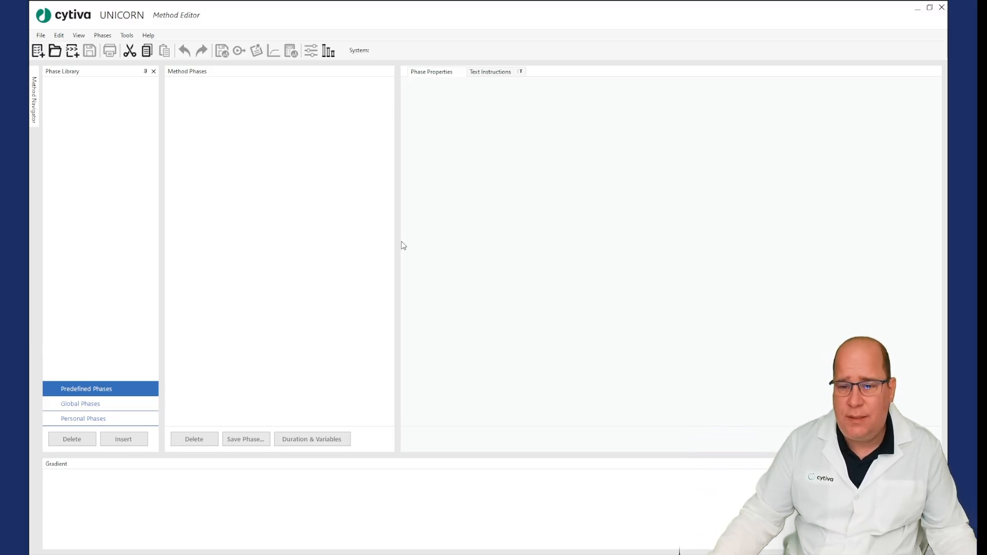
Create a new method for system Demo_go_01 from the predefined Affinity Chromatography (AC) method
click(37, 51)
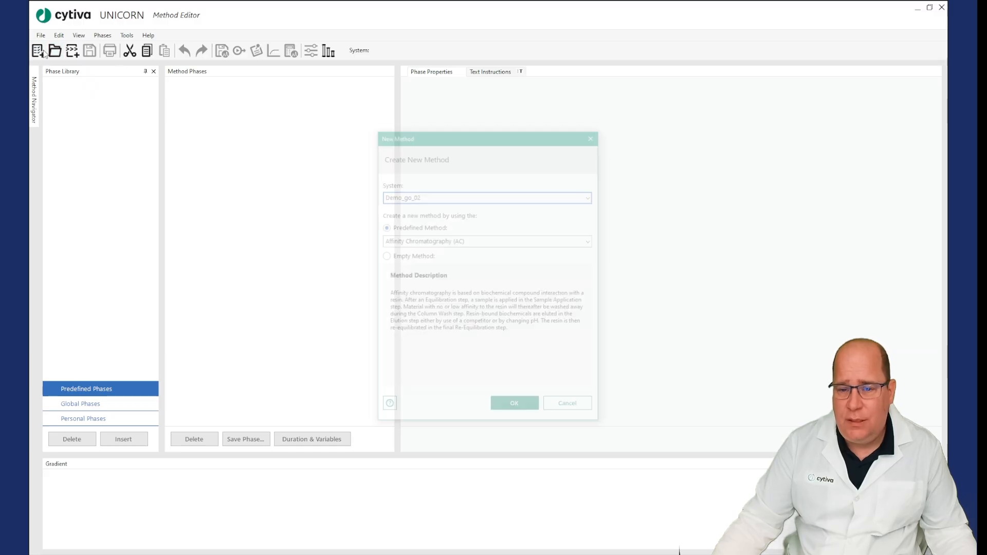
click(453, 200)
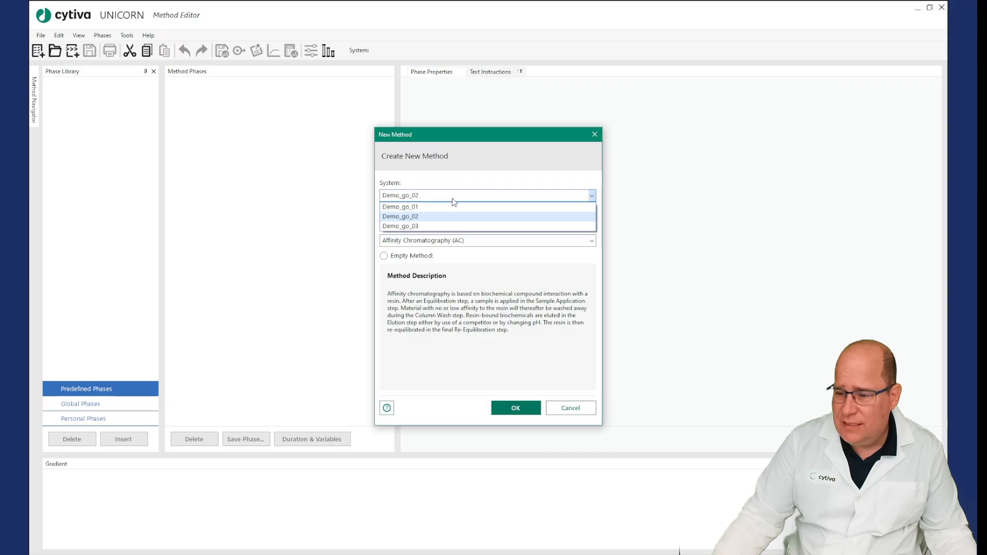
click(448, 207)
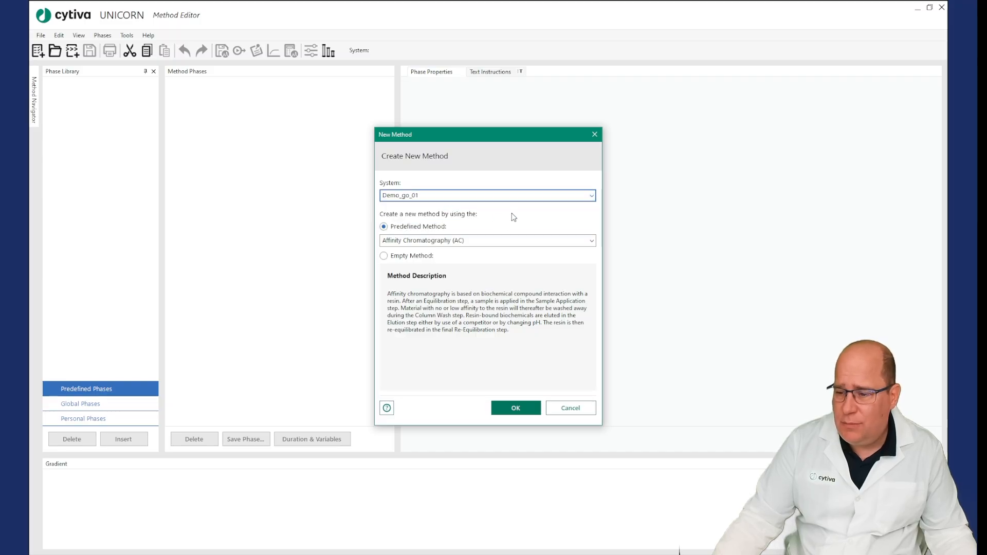
click(516, 409)
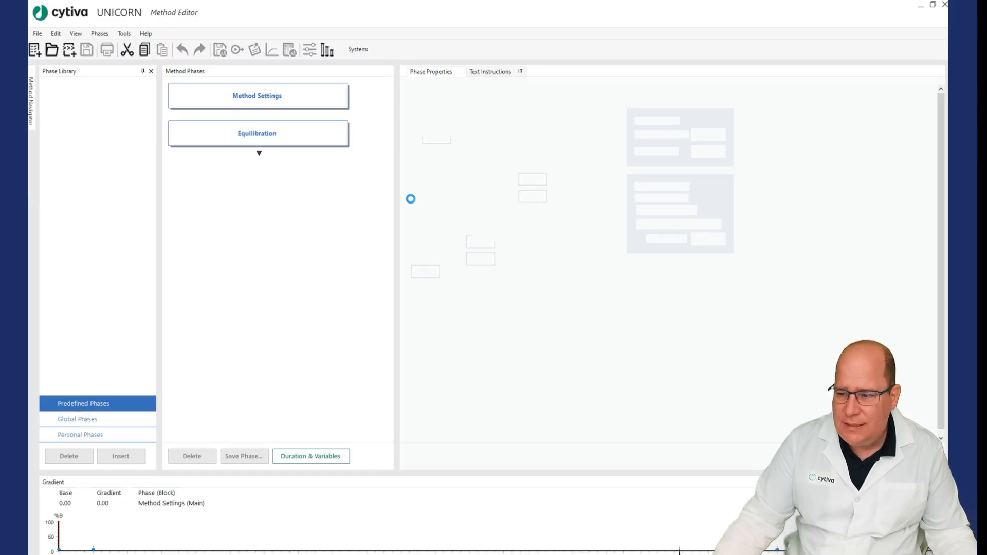
In the method settings, set the column type to HiScreen MabSelect PrismA and the column position to 1
click(565, 139)
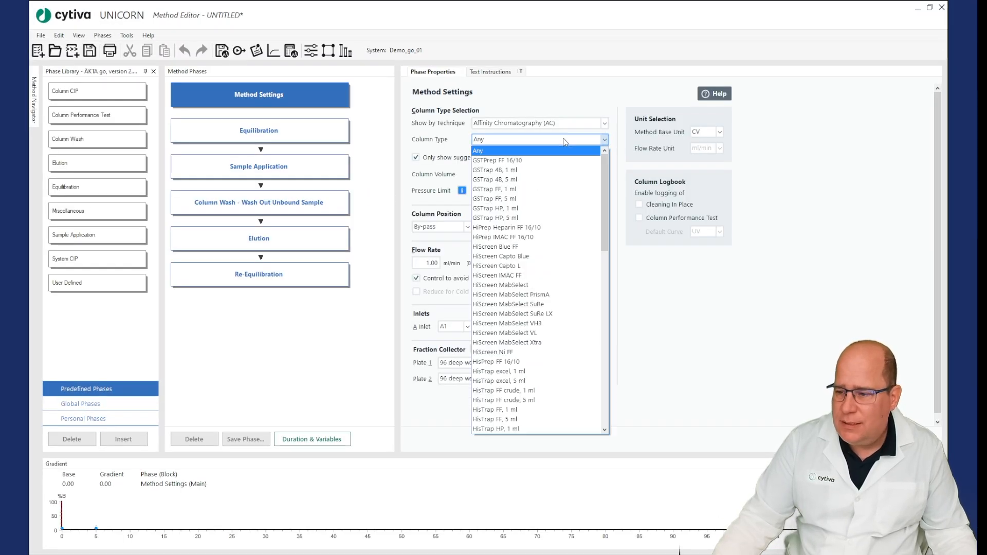
click(569, 294)
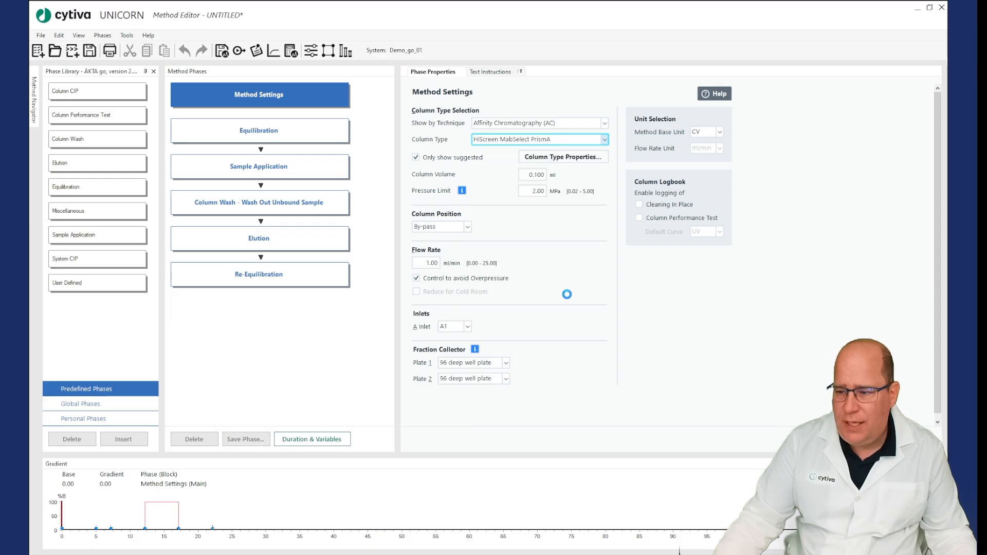
click(468, 228)
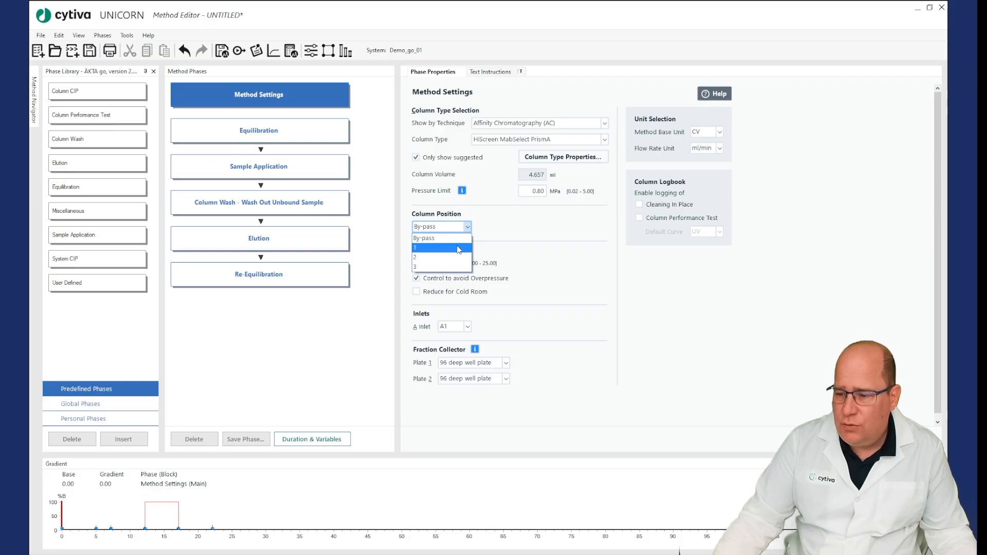
click(459, 249)
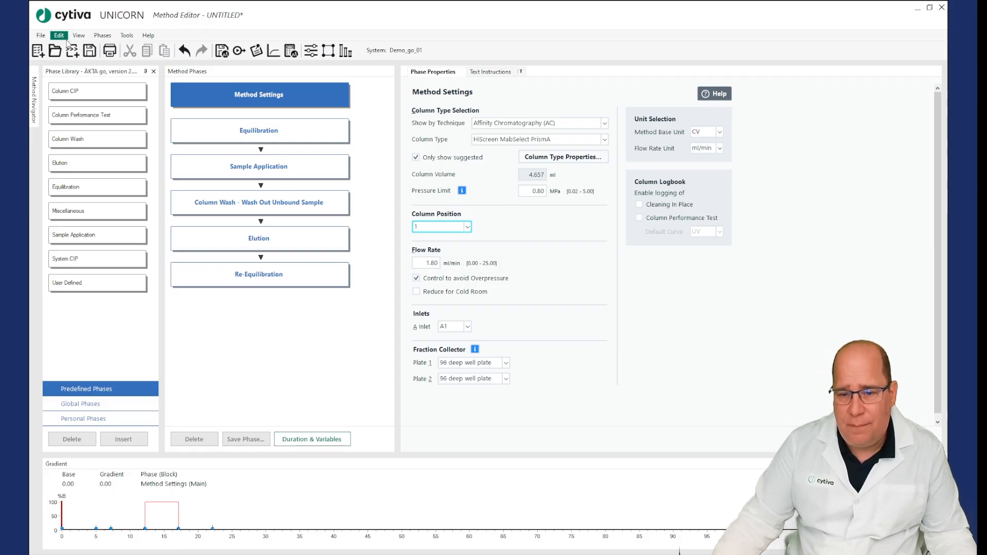
Save the method in the Triple Go folder as "Affinity capture go 1" for system Demo_go_01
click(41, 35)
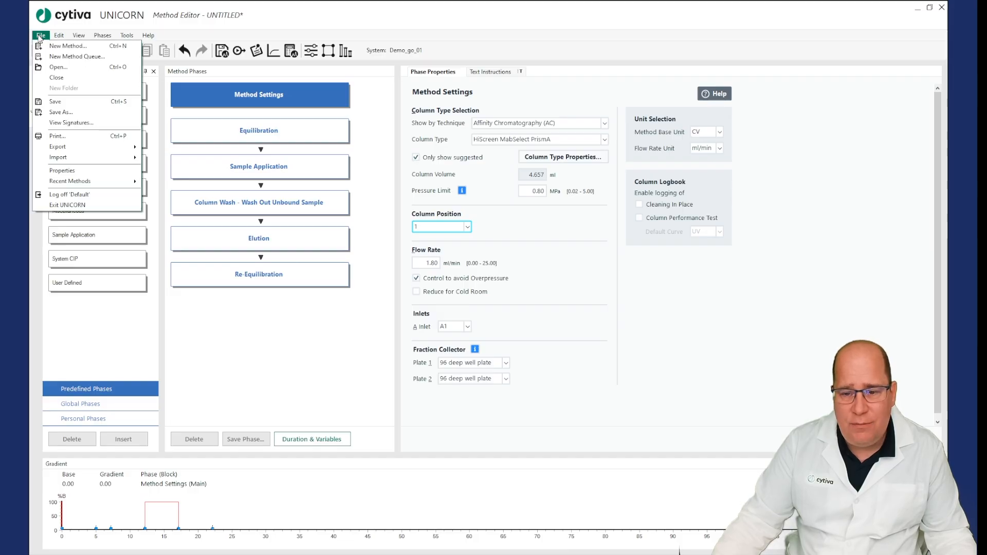
click(74, 104)
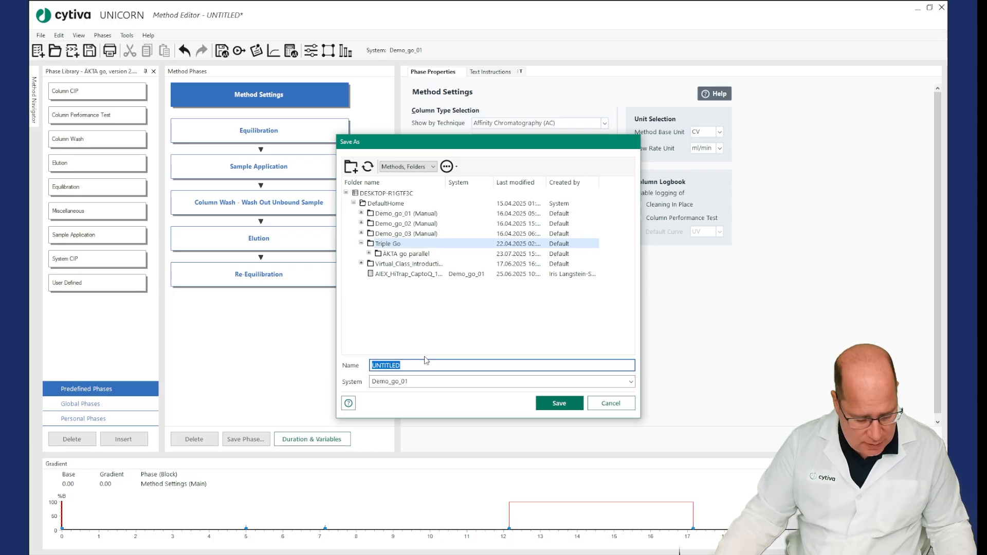
text(Affinity cap)
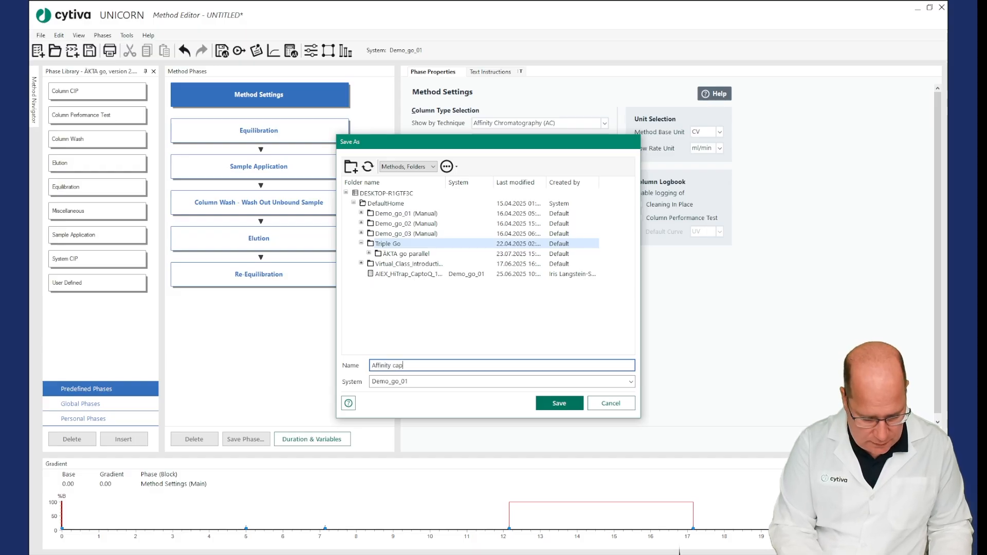
text(ture g)
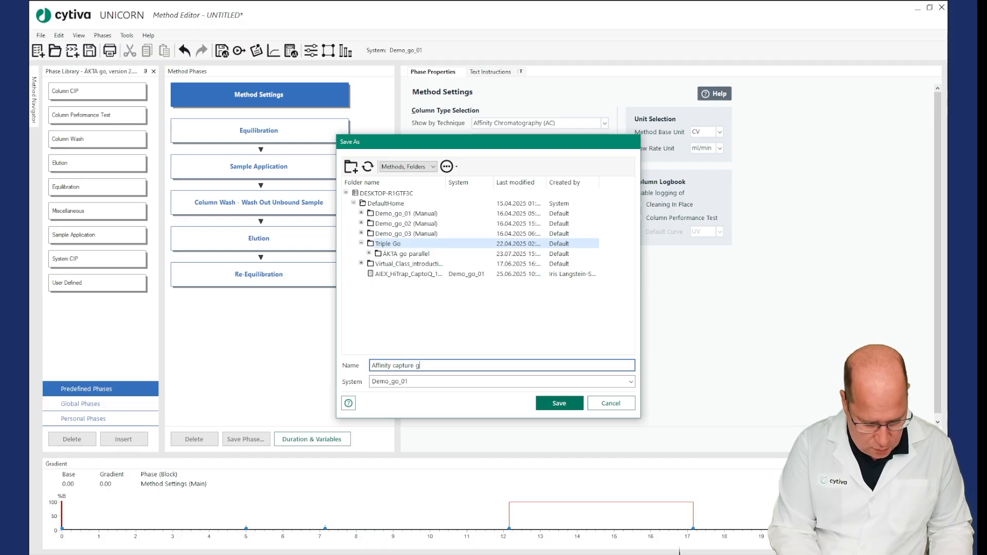
text(o 1)
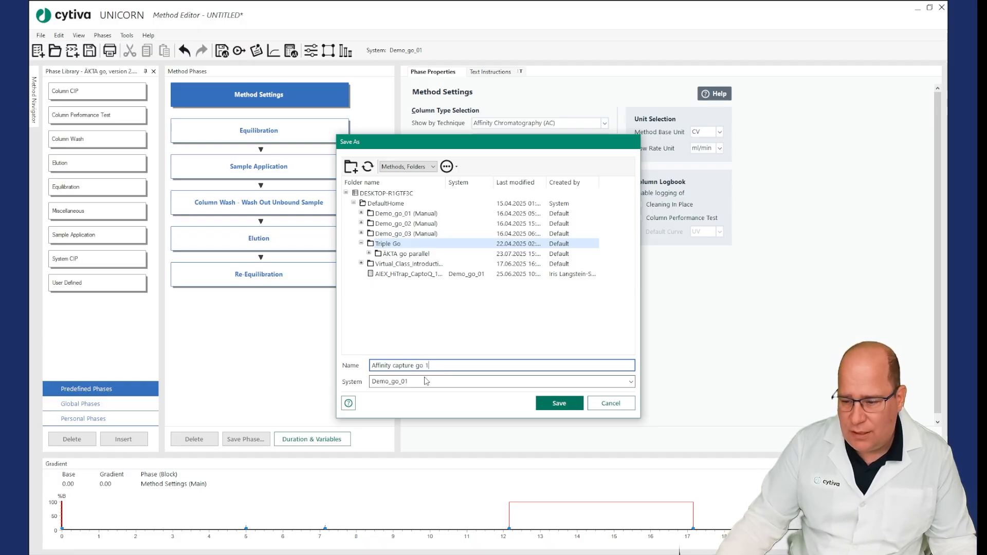
click(561, 403)
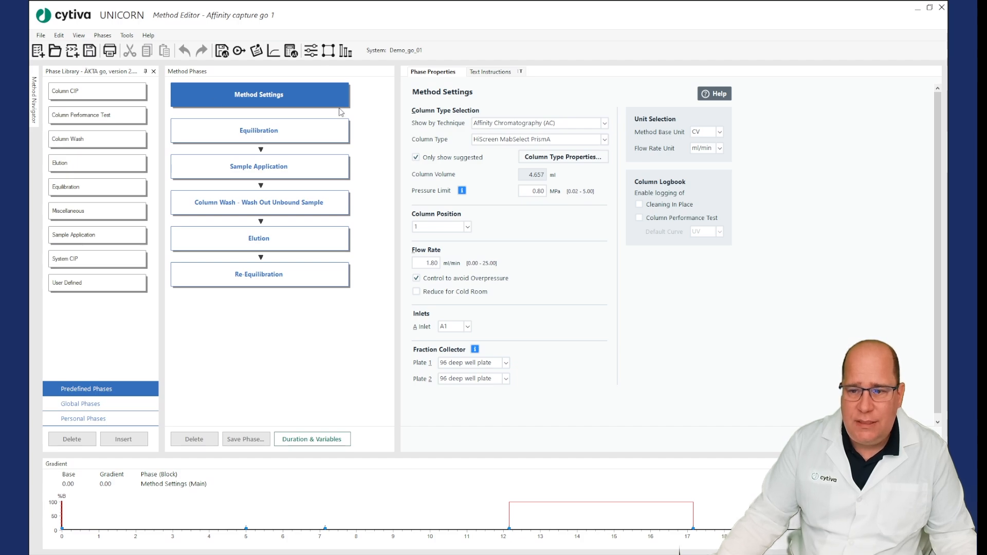
Save a copy of the method as "Affinity capture go 2" and assign it to system Demo_go_02
click(43, 36)
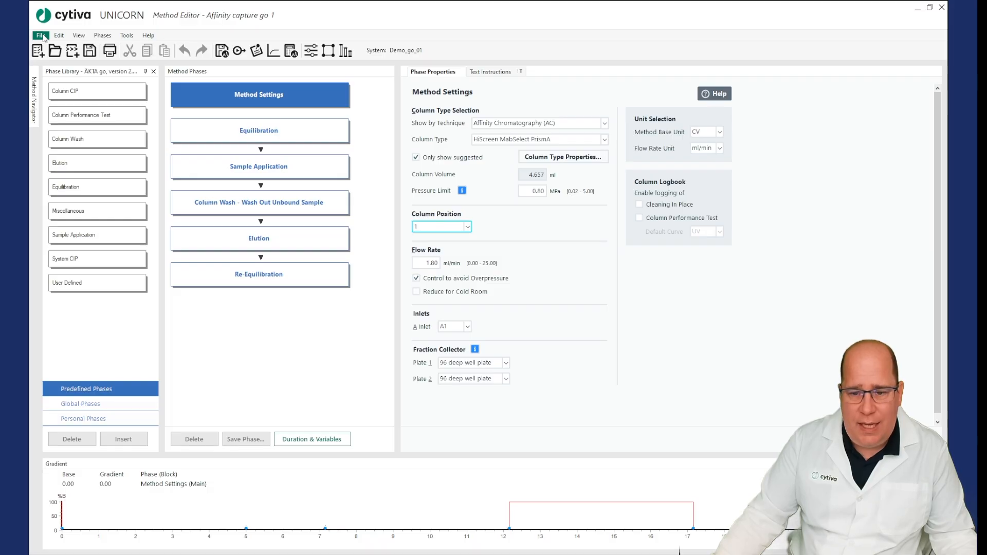
click(59, 57)
click(42, 36)
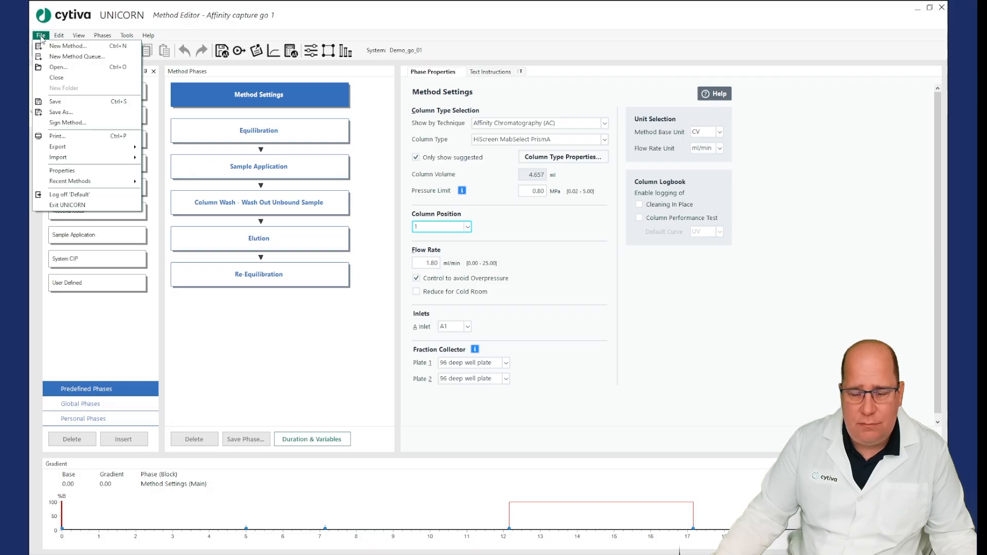
click(55, 111)
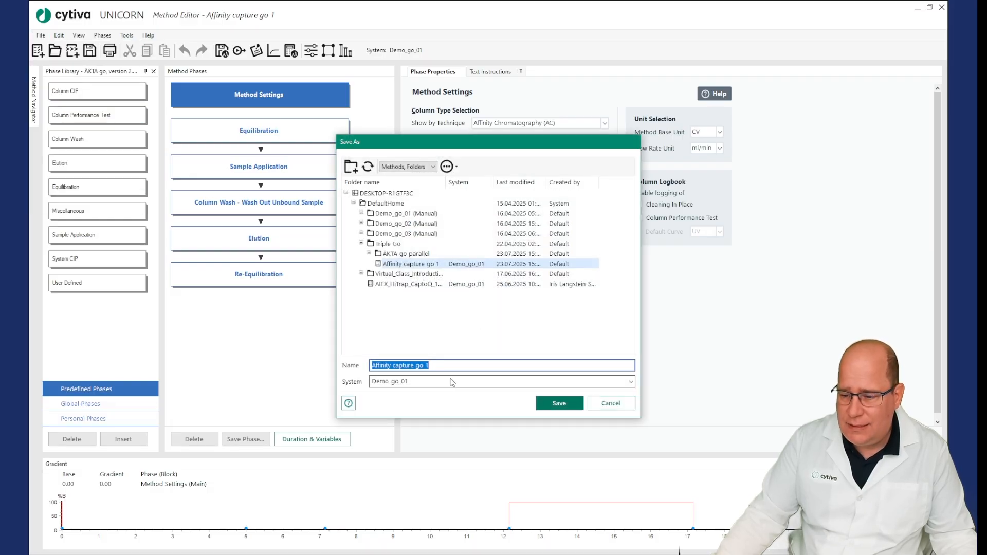
click(448, 365)
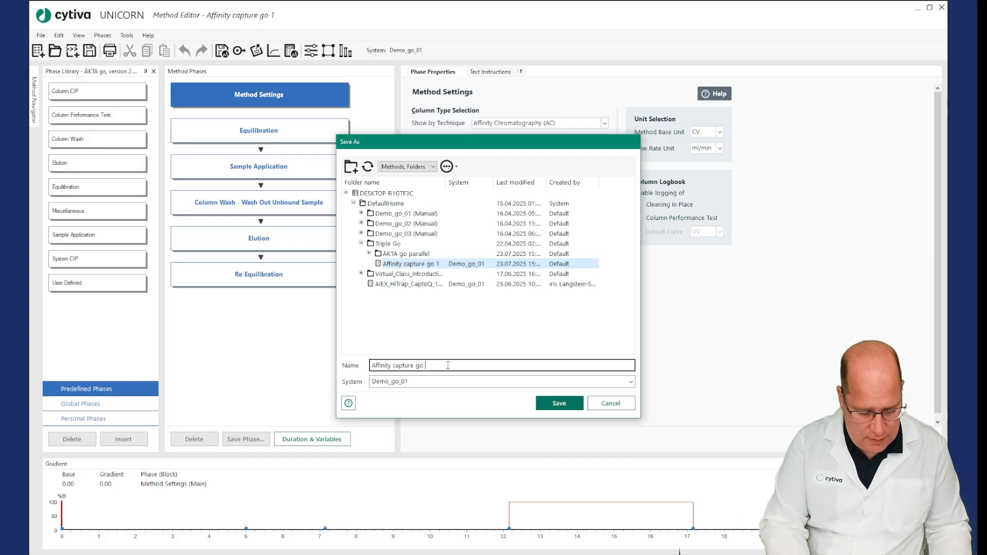
key(BackSpace)
text(2)
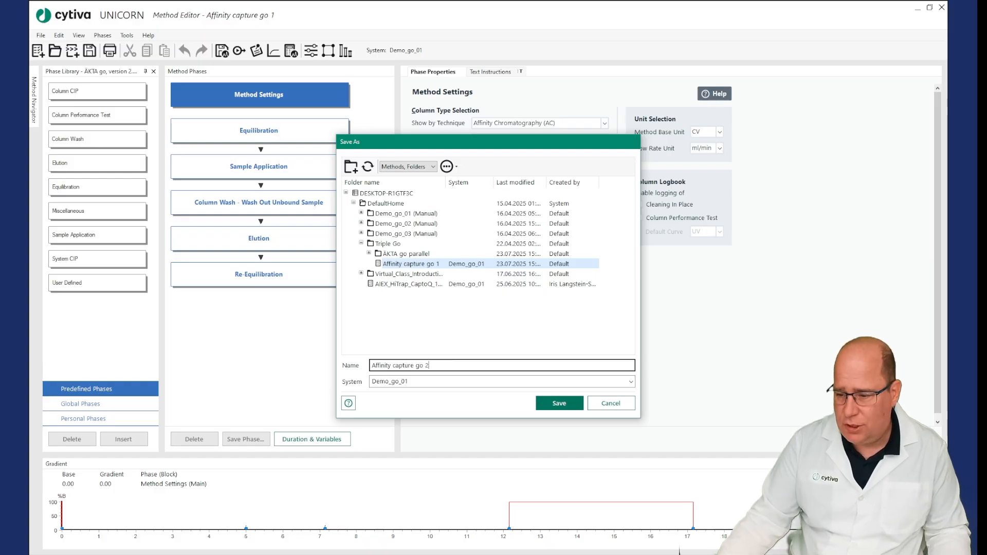
click(430, 386)
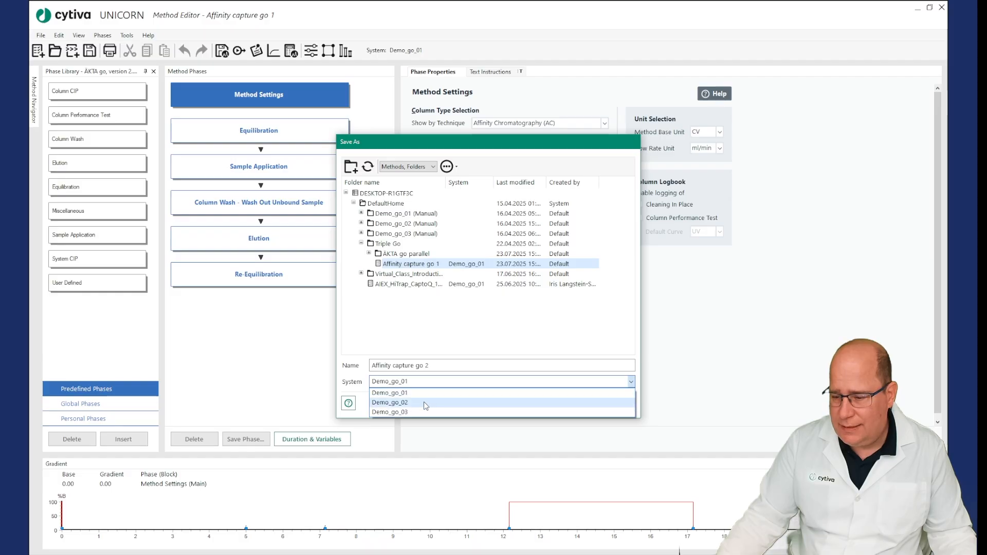
click(426, 402)
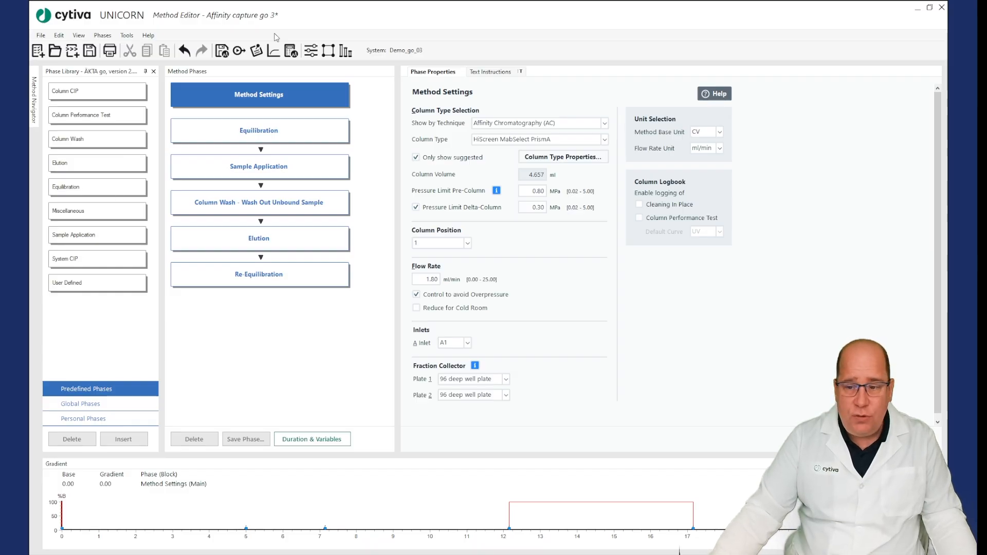
Set up scouting for the method with Sample inlet (Sample Appl) and Sample_ID as the scouting variables
click(311, 51)
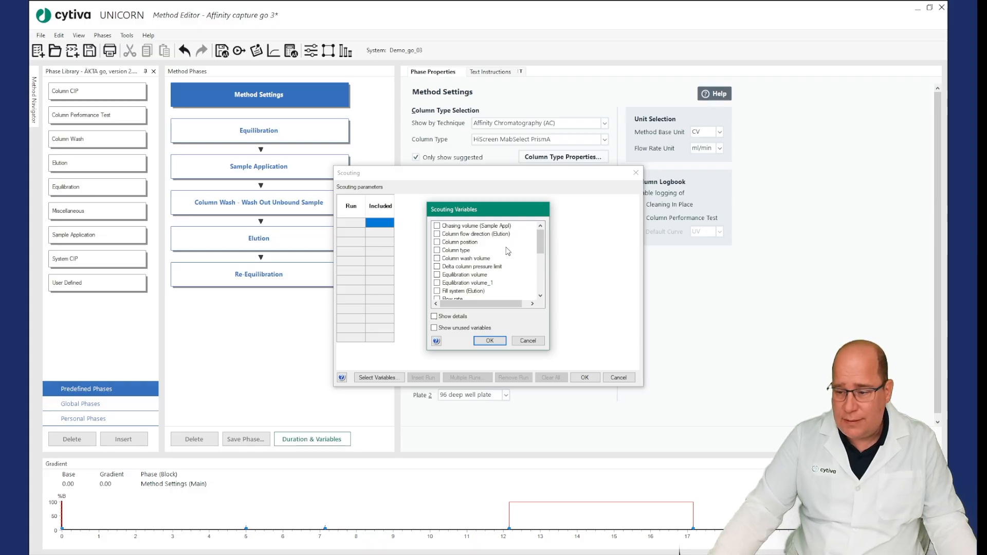
scroll(508, 250, down, 8)
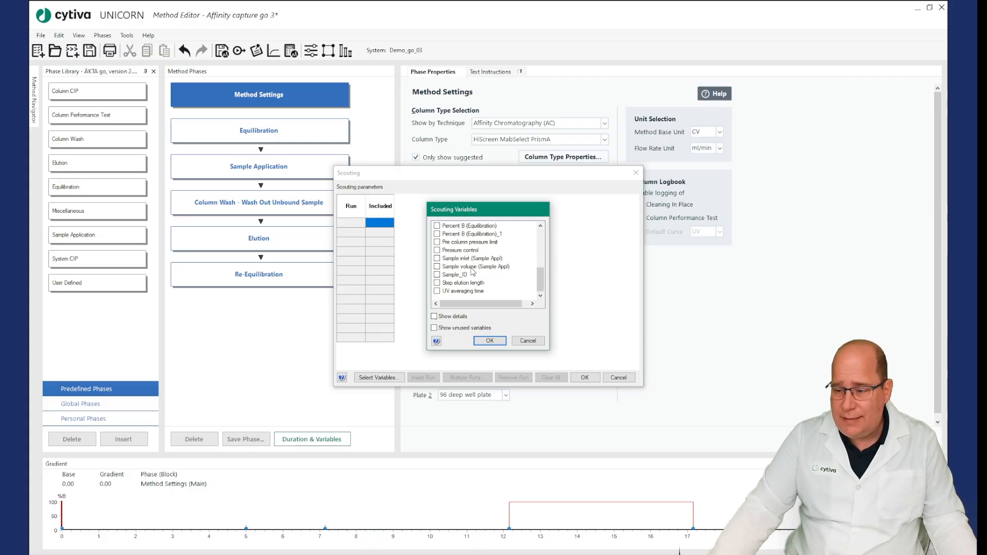
click(438, 259)
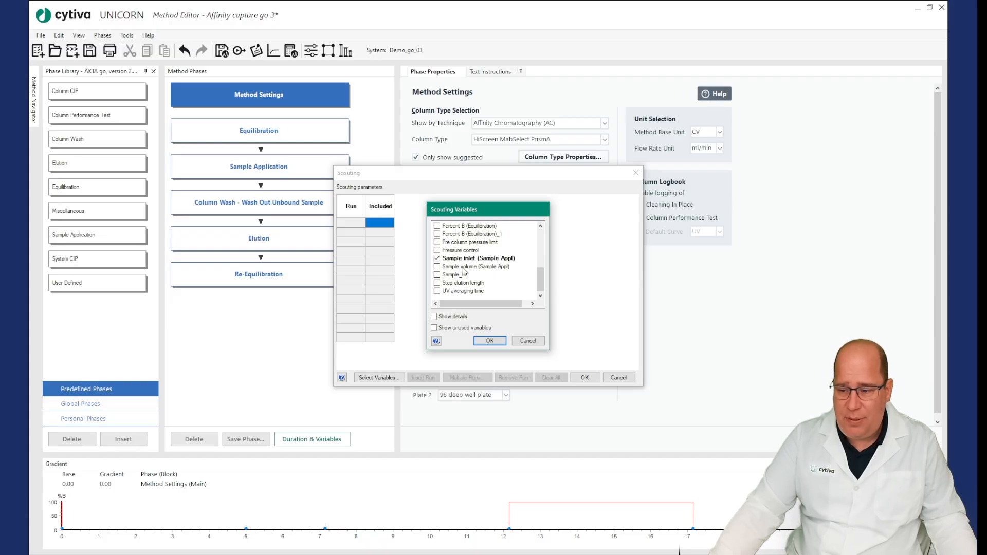
click(437, 276)
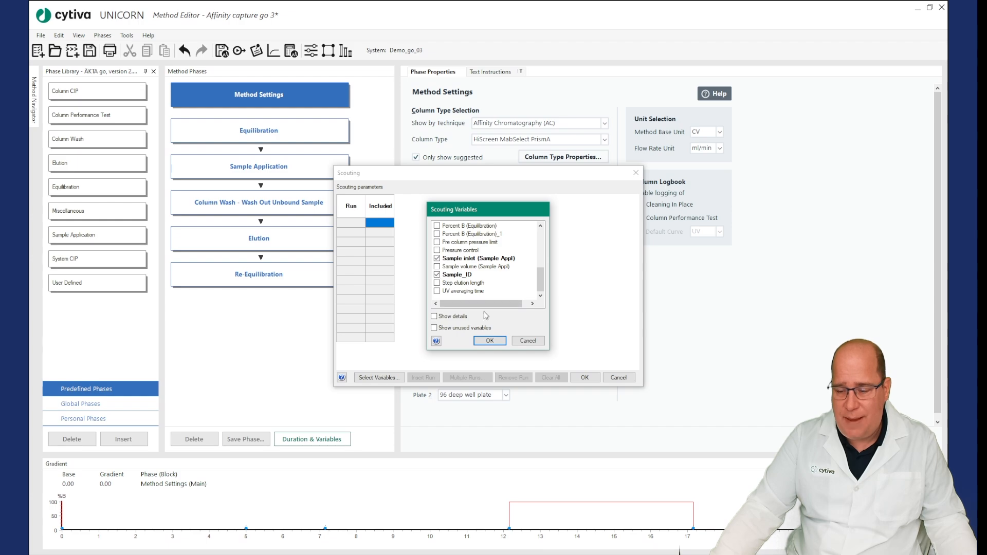
click(490, 341)
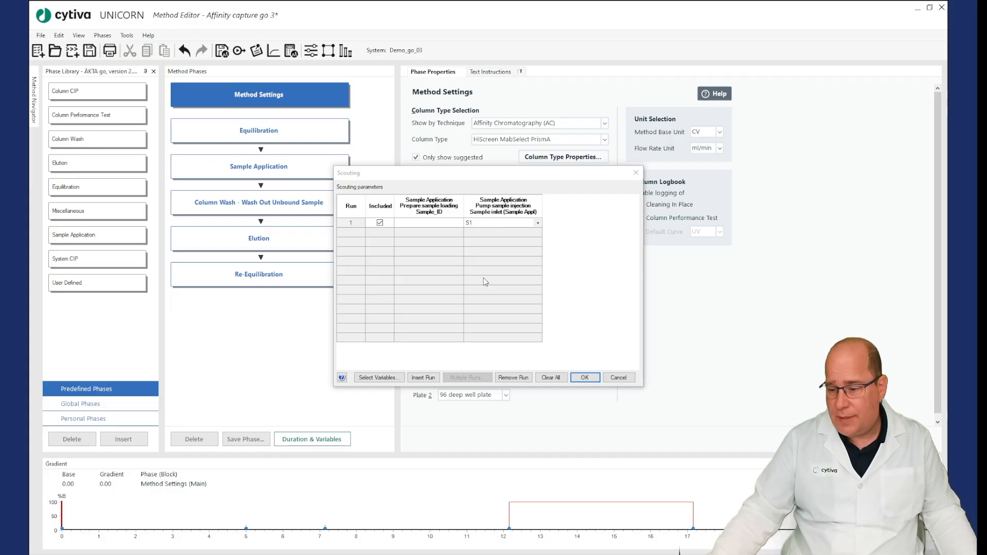
Insert four more runs in the scouting table and set the sample inlet of run 2 to S2
click(422, 378)
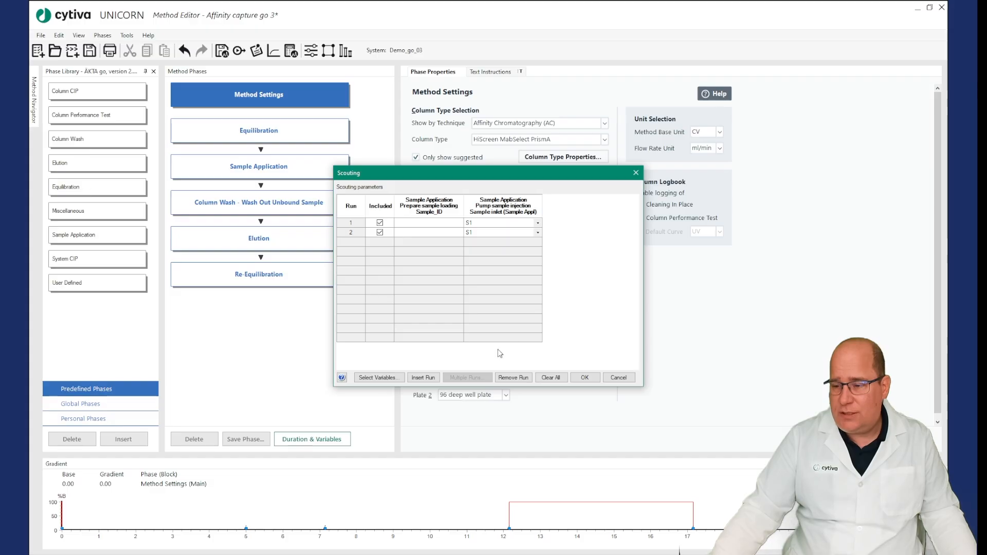
click(539, 232)
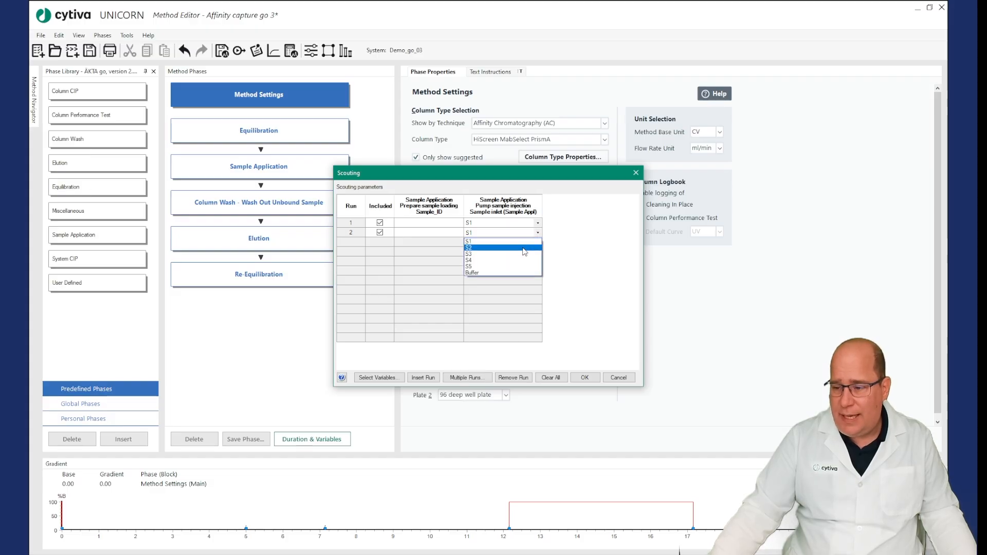
click(524, 249)
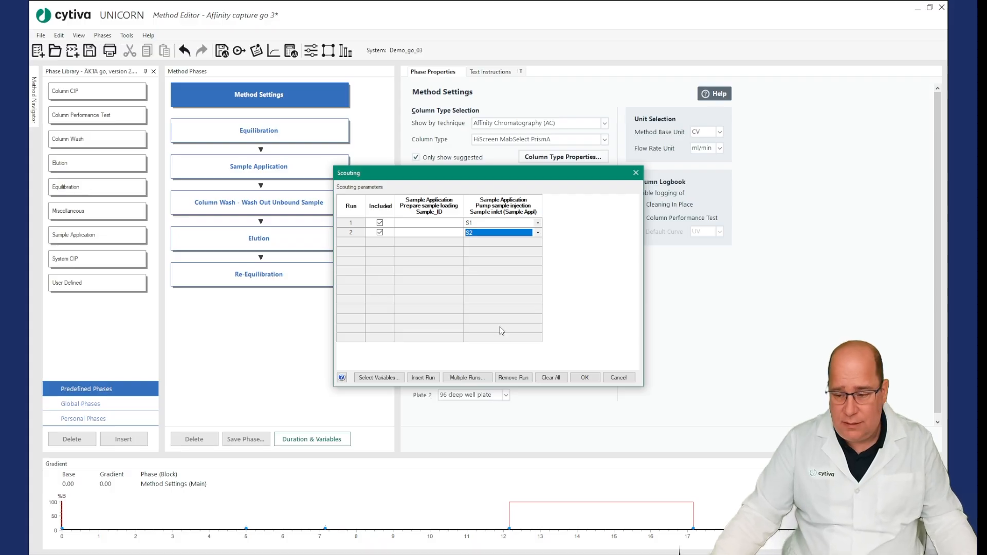
click(417, 379)
click(417, 379)
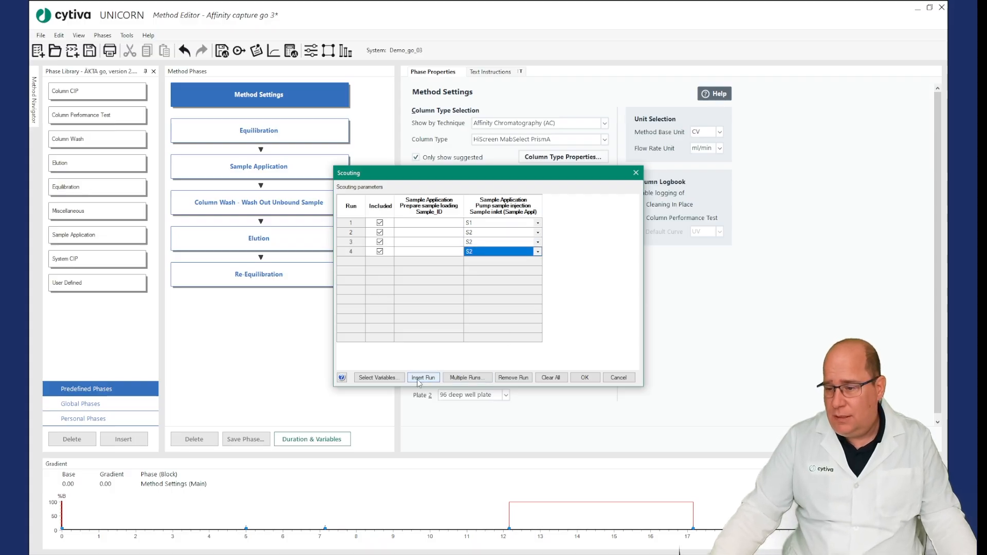
click(418, 379)
Set the sample inlets of scouting runs 3, 4 and 5 to S3, S4 and S5, and save the method
click(537, 241)
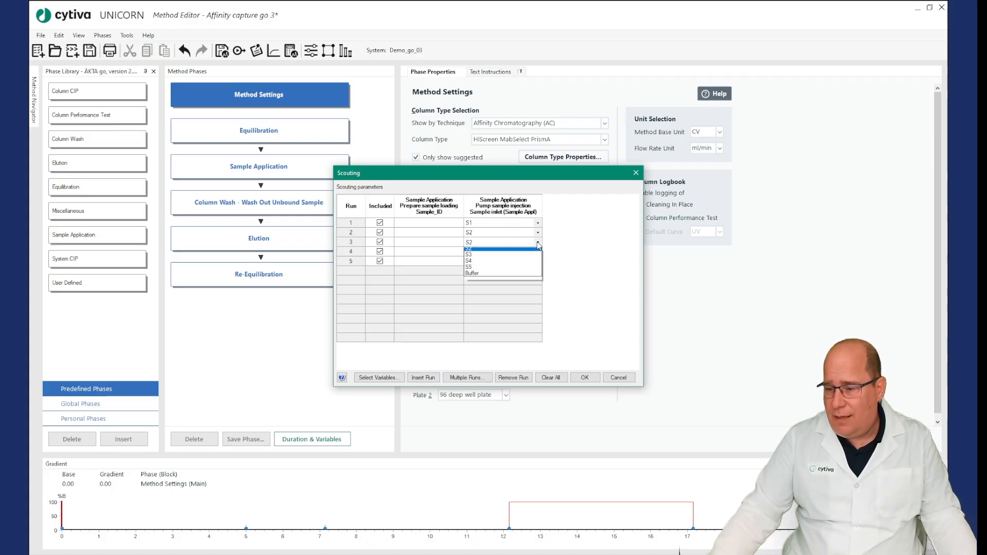
click(525, 263)
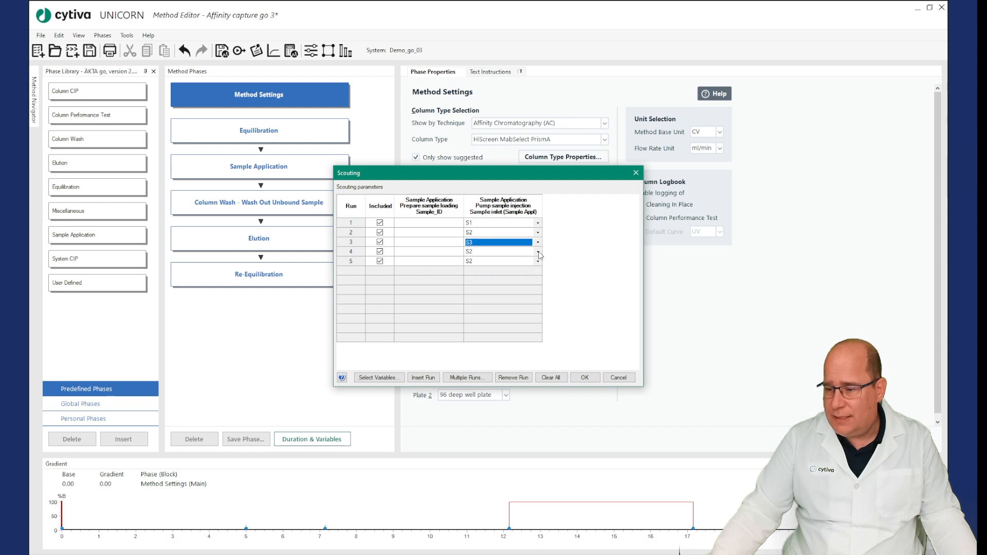
click(538, 252)
click(526, 279)
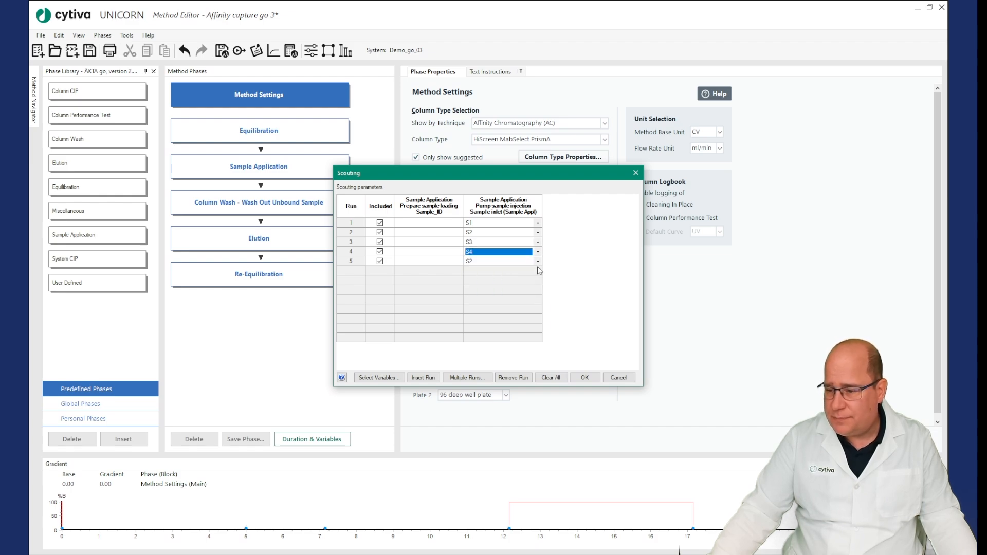
click(537, 261)
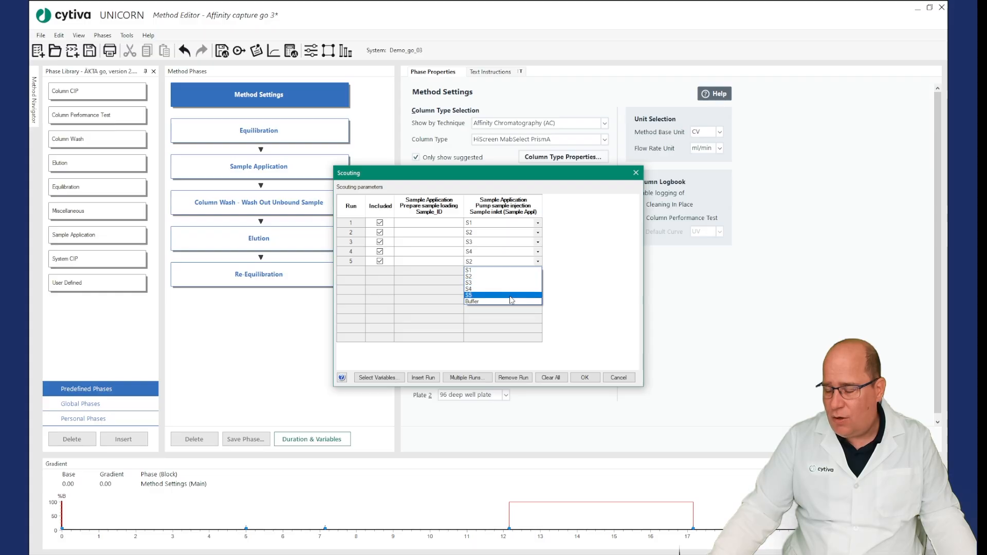
click(525, 295)
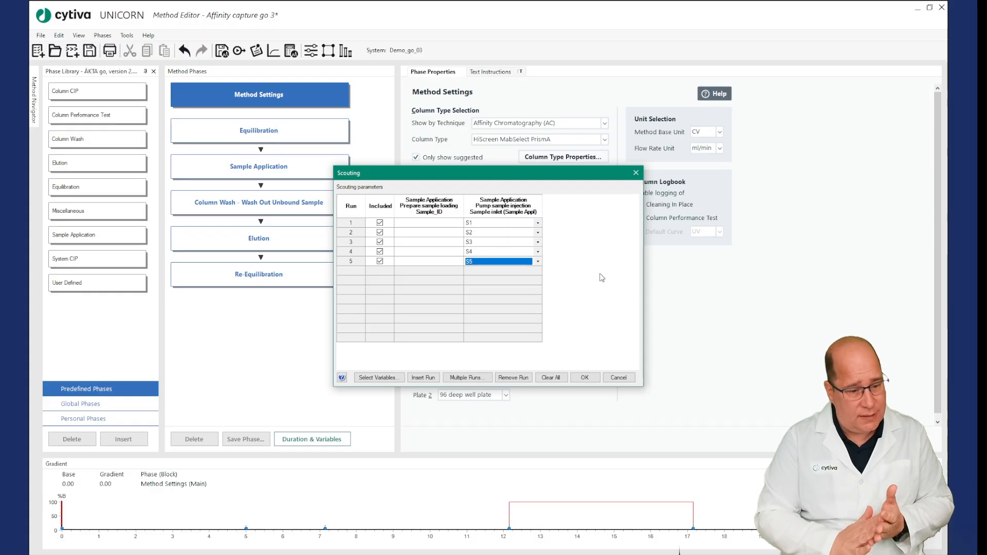
click(585, 377)
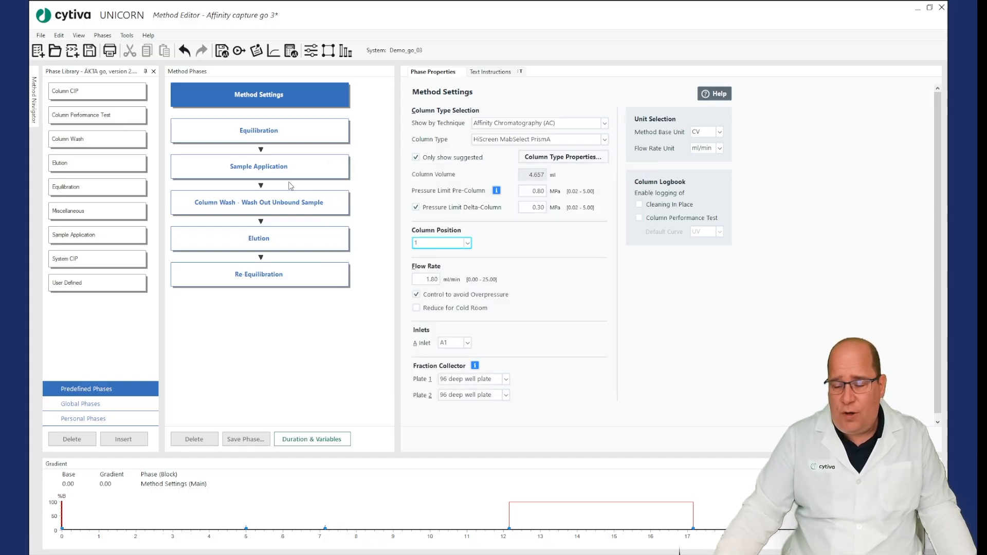
click(89, 49)
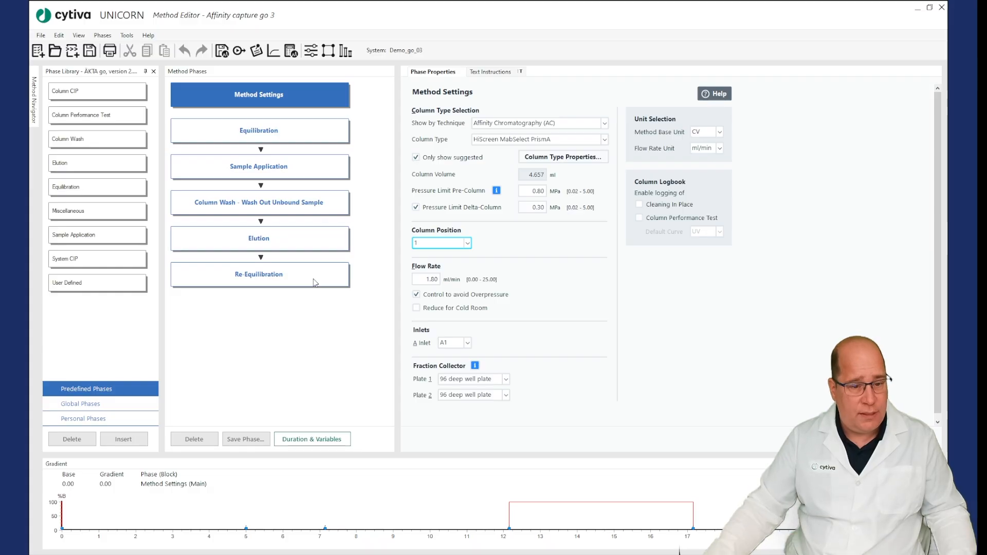
Review which items the Start Protocol displays at method start, including Scouting and Result Name and Location, and accept the selection
click(110, 51)
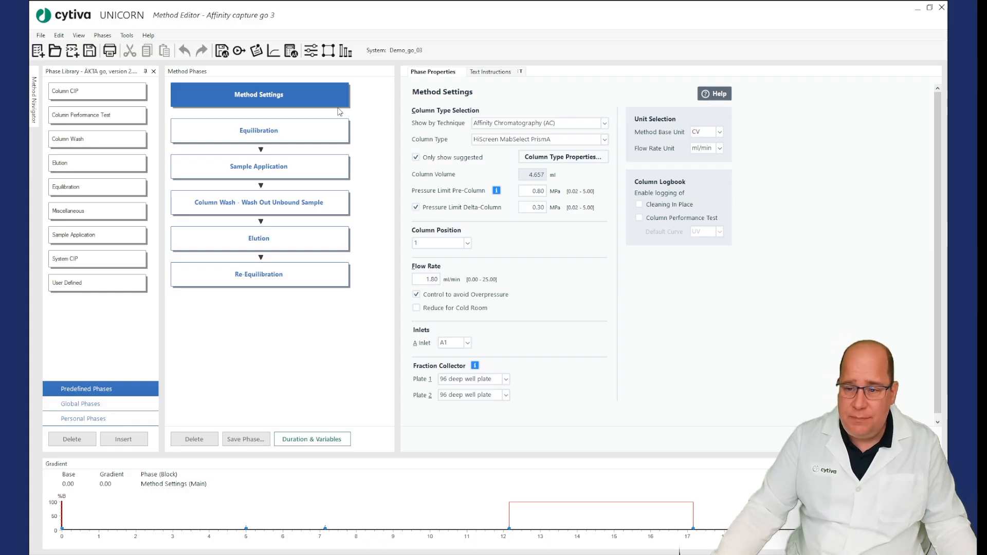
click(239, 50)
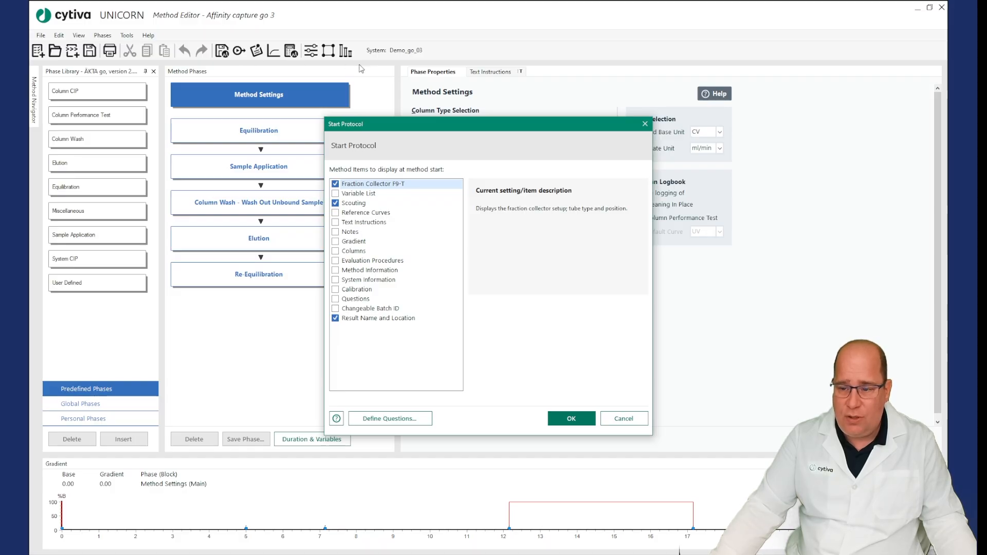
mouse_move(406, 194)
mouse_move(352, 206)
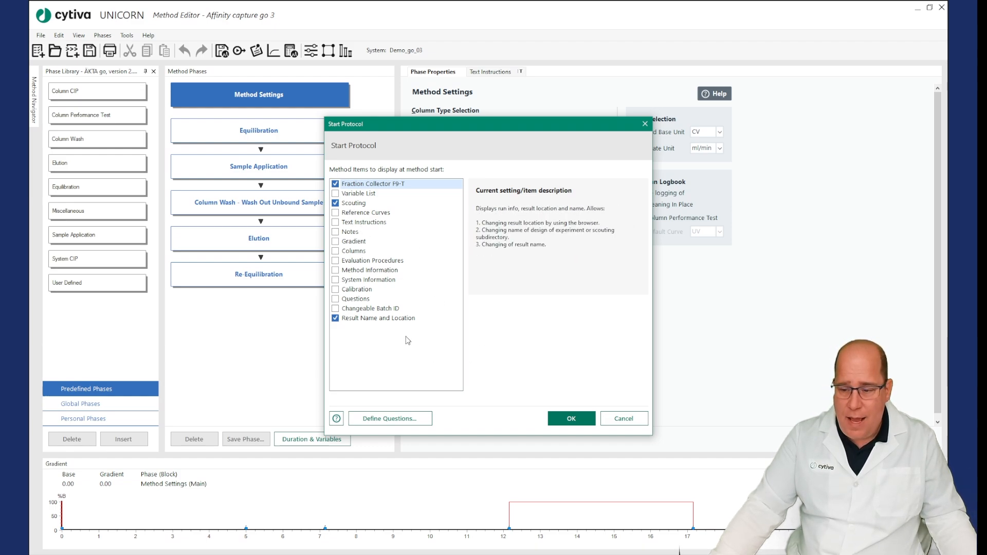
mouse_move(353, 301)
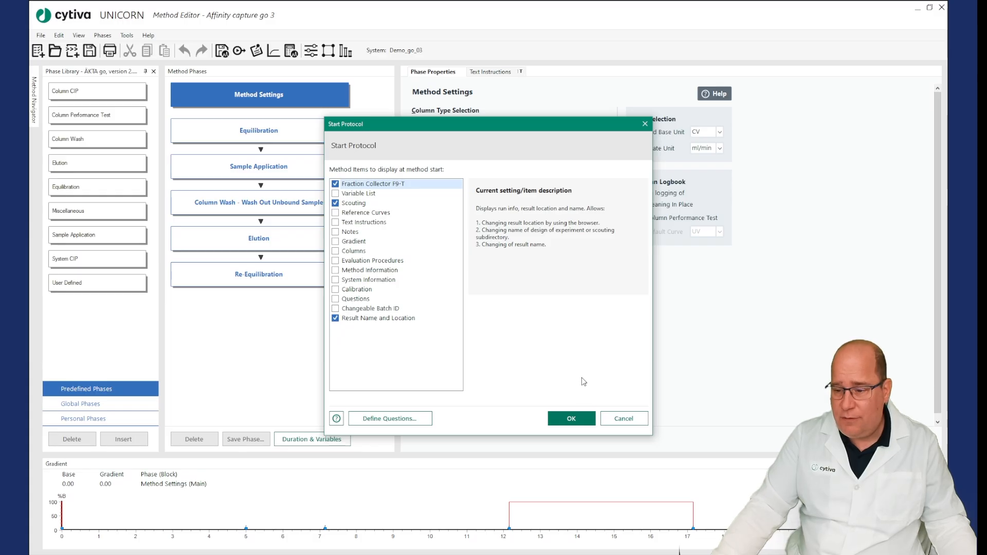
mouse_move(426, 259)
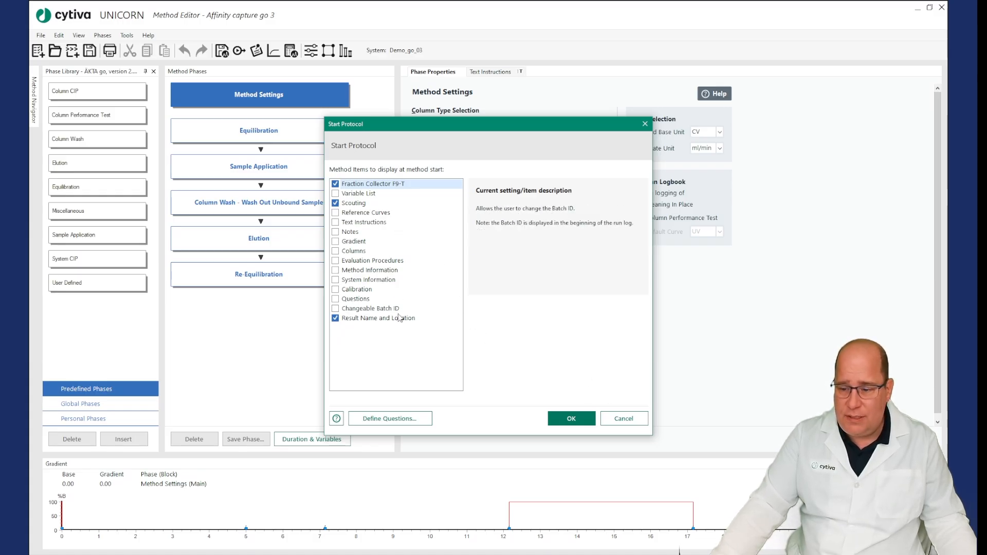
mouse_move(398, 320)
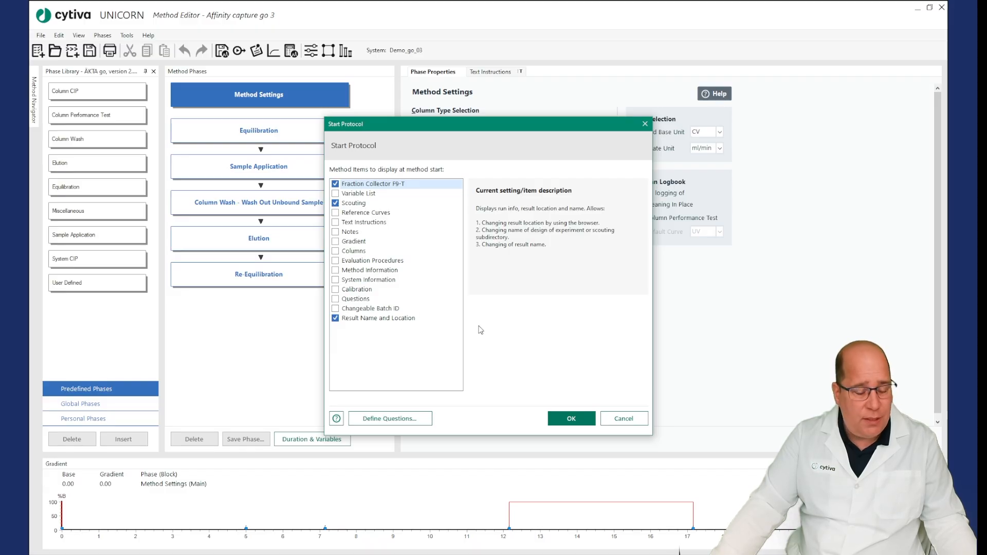
click(572, 419)
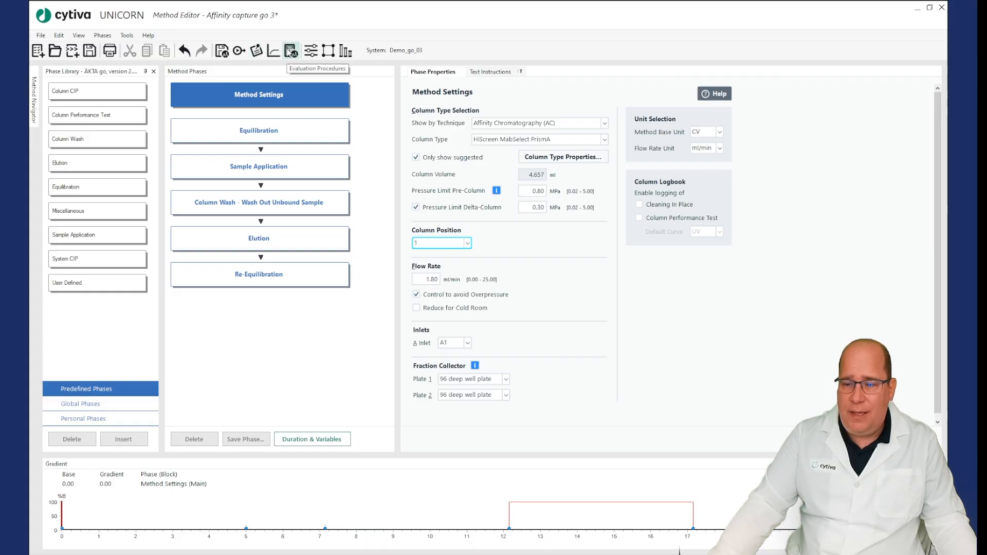
Set the method's result name to be taken from the variable Sample_ID
click(221, 51)
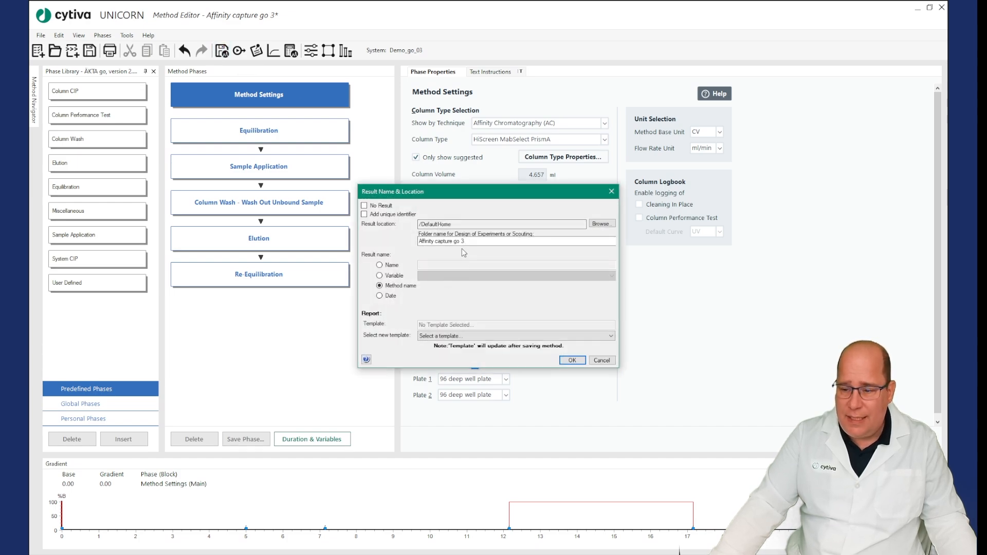
click(380, 276)
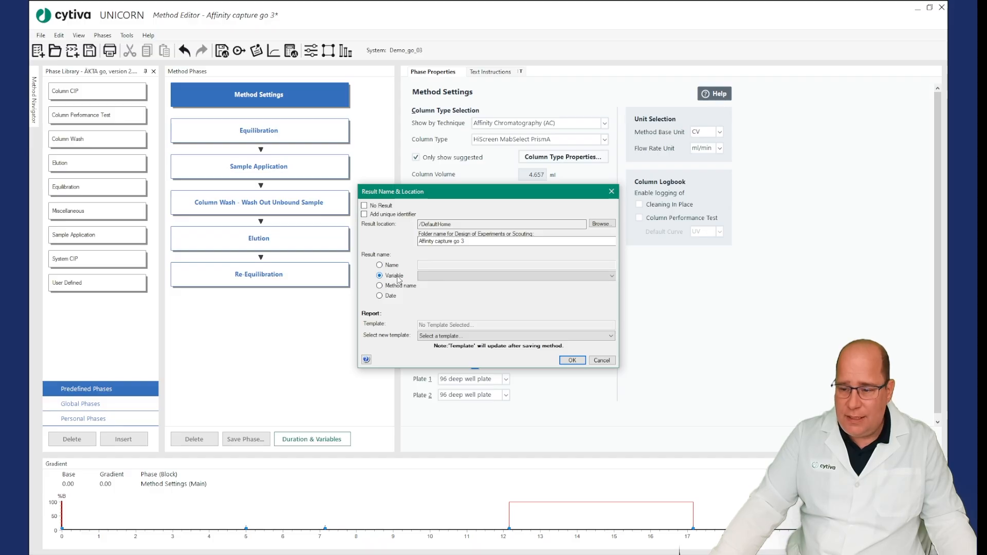
click(467, 278)
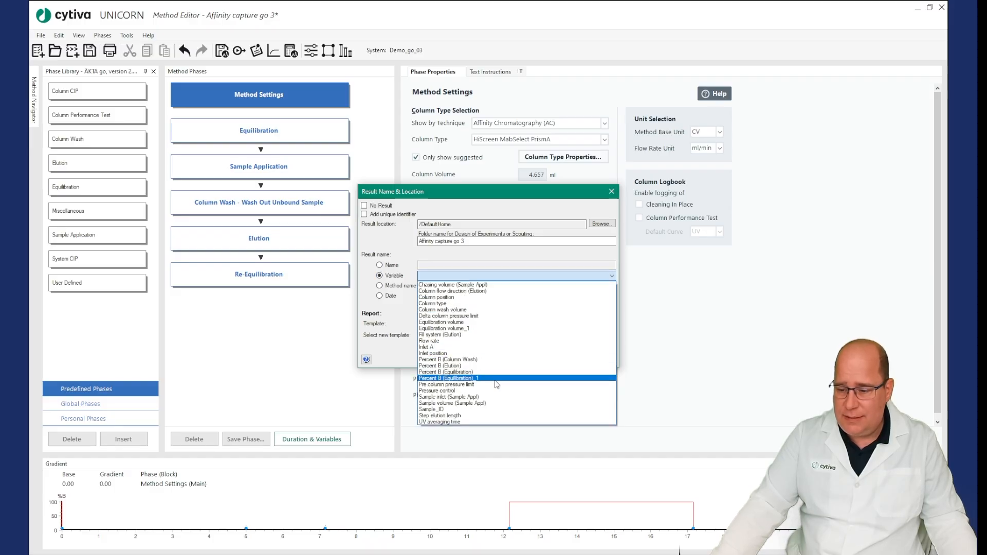
click(494, 410)
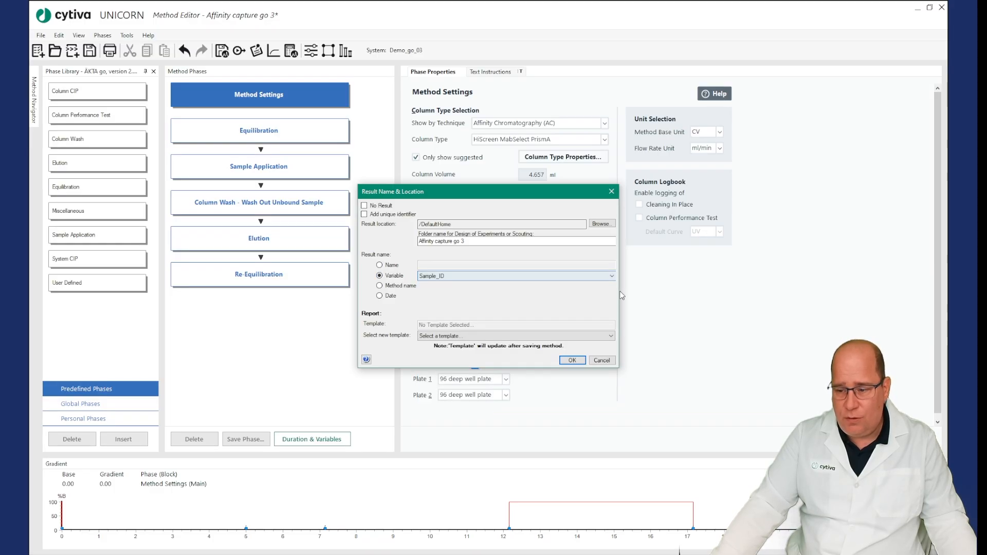
click(579, 361)
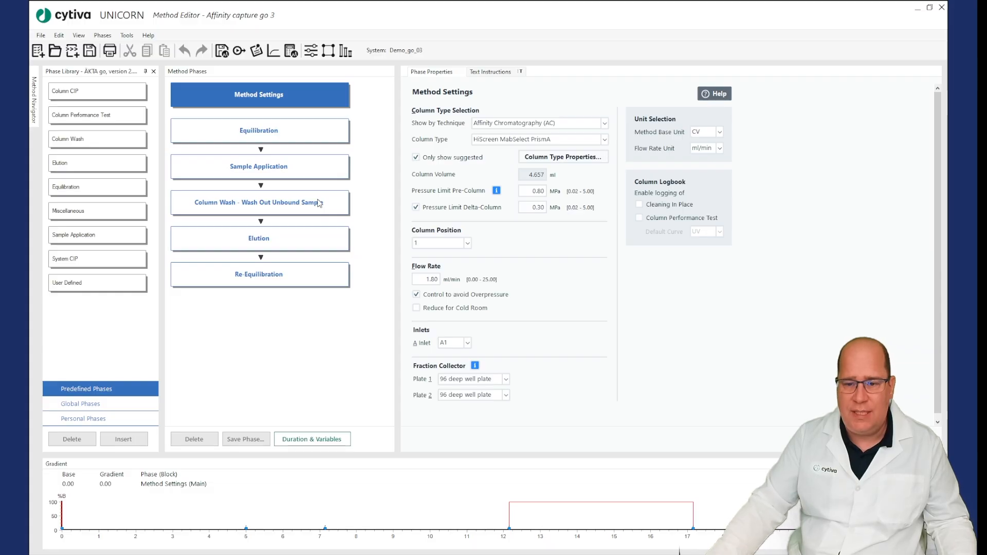
Create a method queue with three included systems and assign Demo_go_01, Demo_go_02 and Demo_go_03 to systems 1, 2 and 3
click(71, 51)
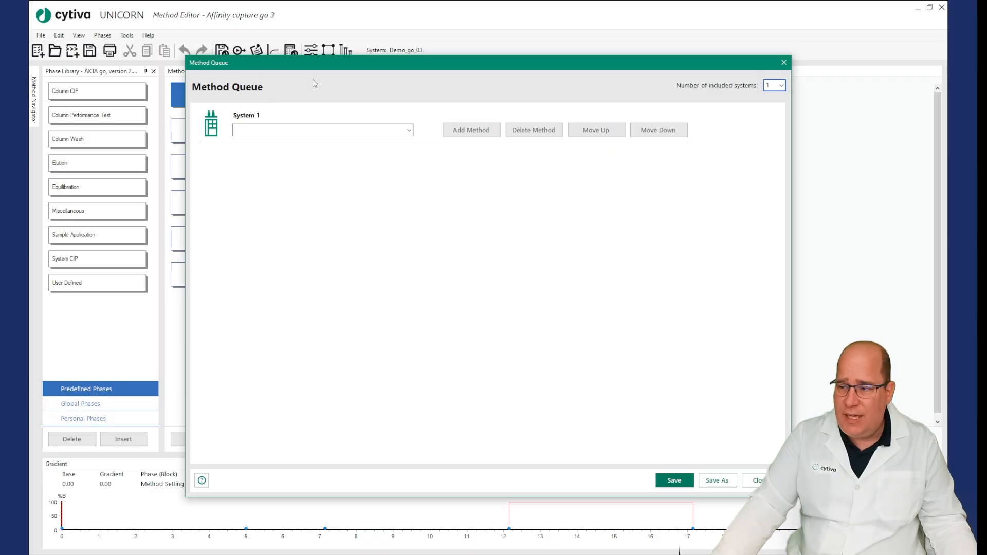
click(781, 86)
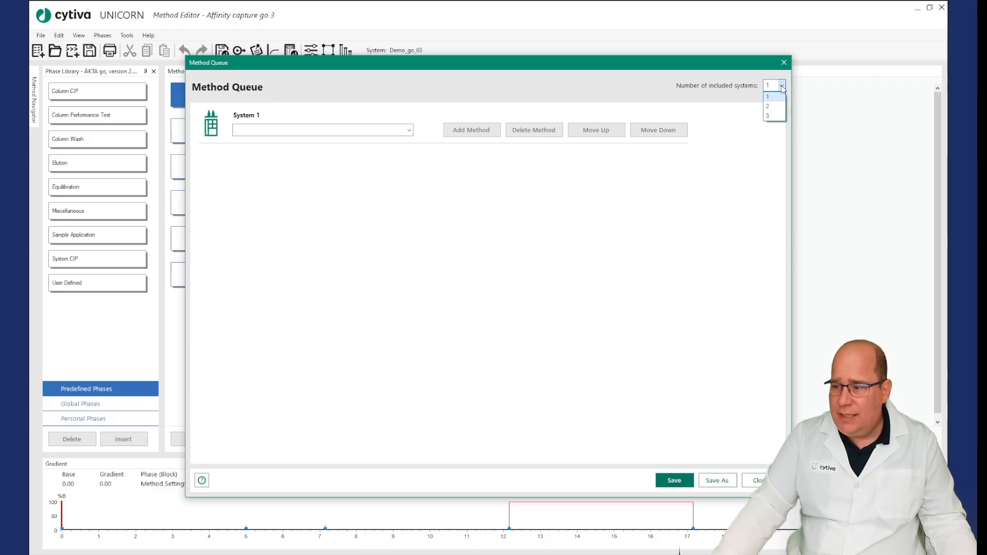
click(776, 117)
click(409, 130)
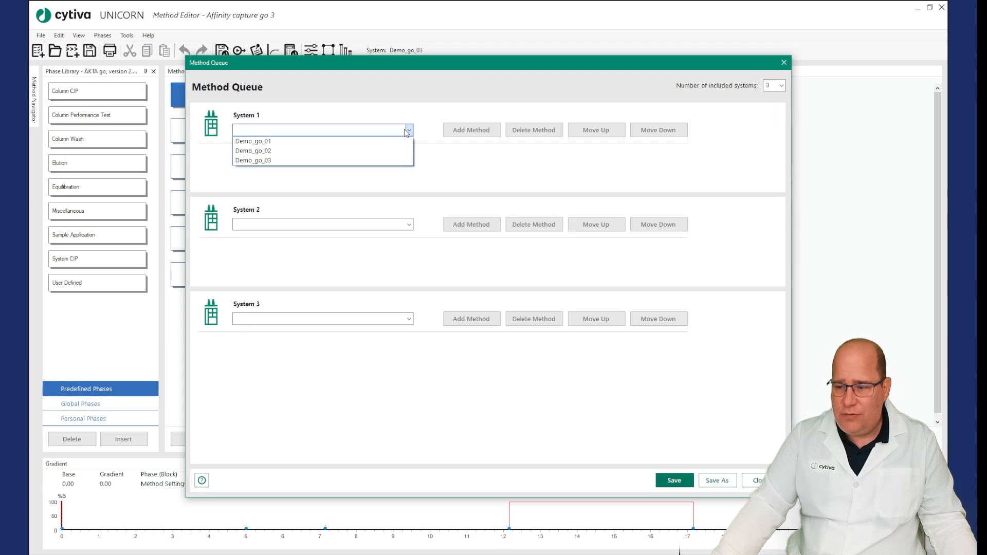
click(399, 142)
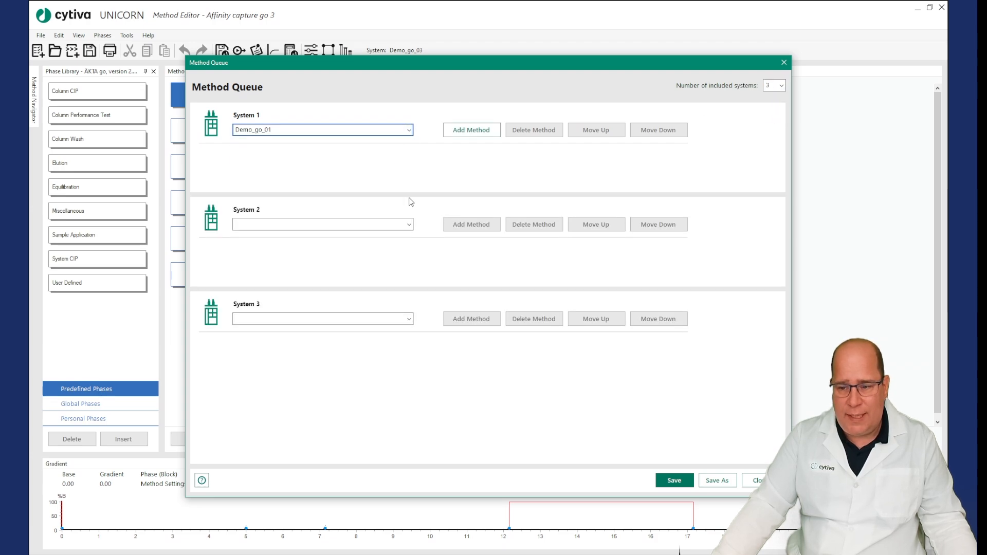
click(408, 224)
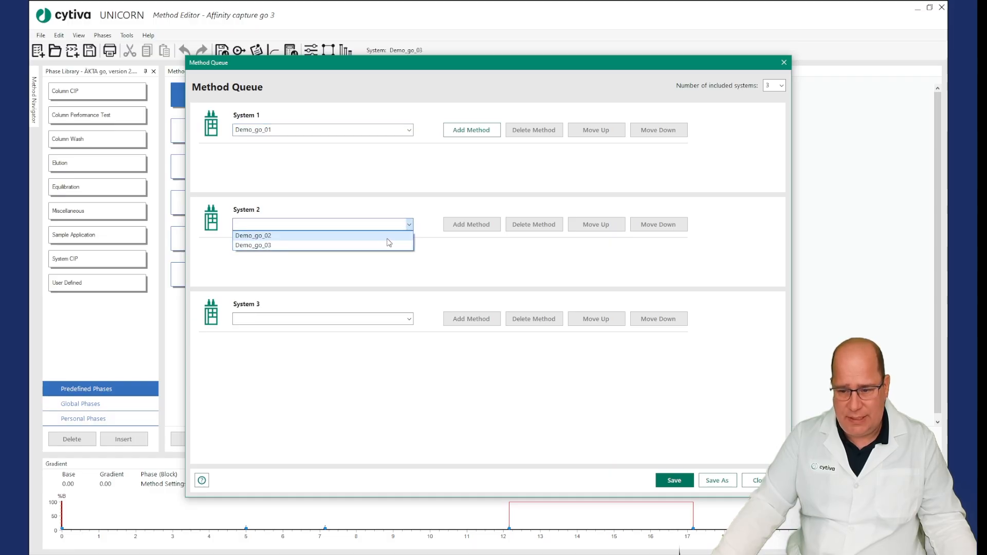
click(388, 237)
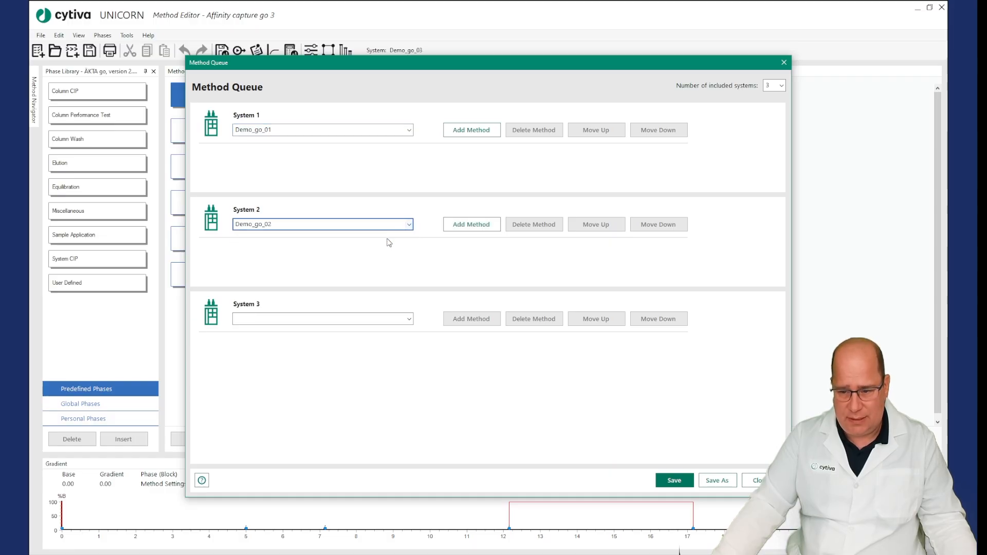
click(409, 322)
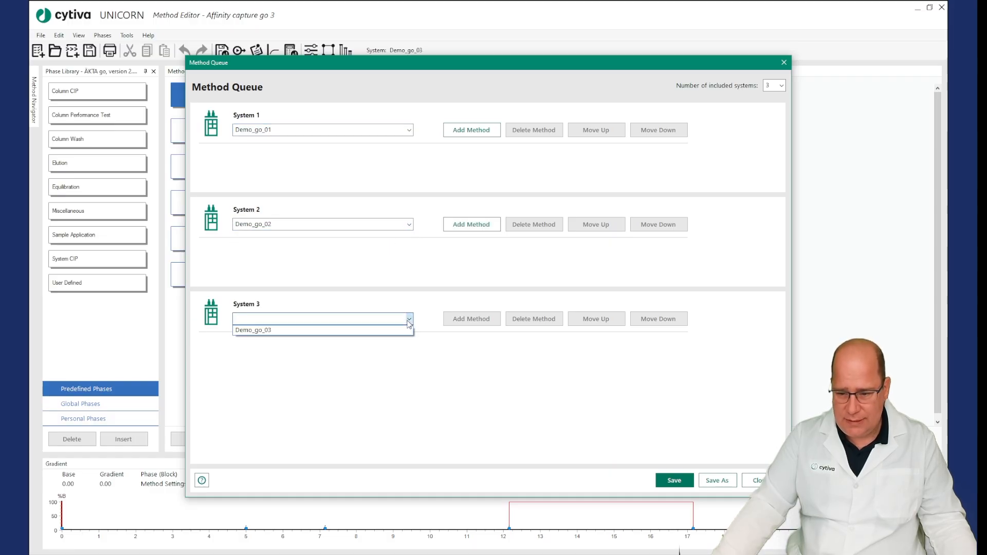
click(268, 332)
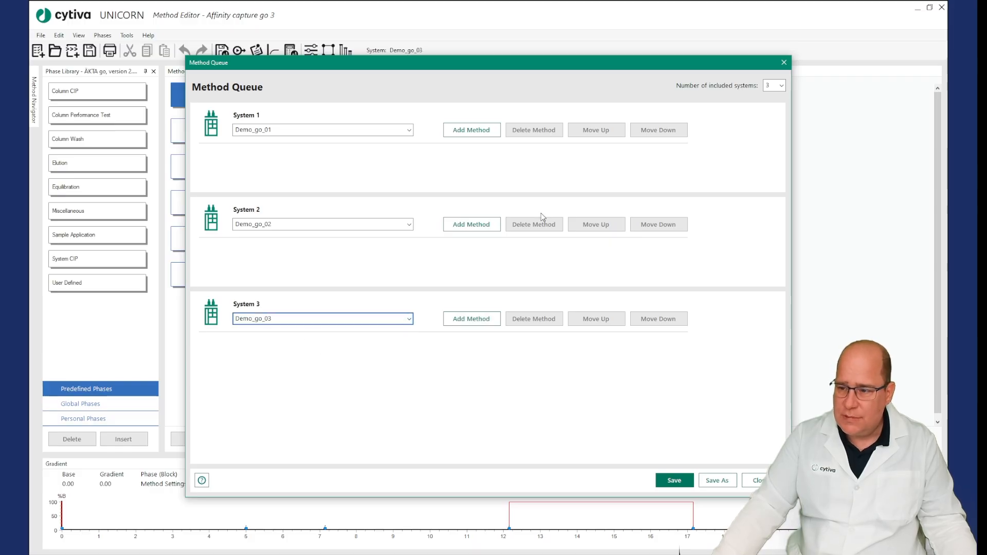
Add the method "Affinity capture go 1" from the Triple Go folder to System 1 in the queue
click(484, 131)
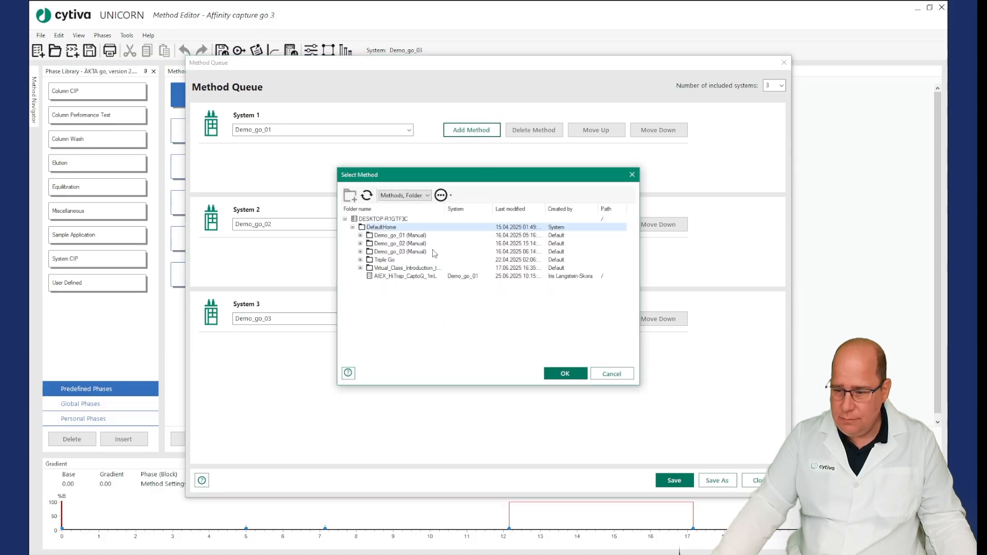
click(360, 260)
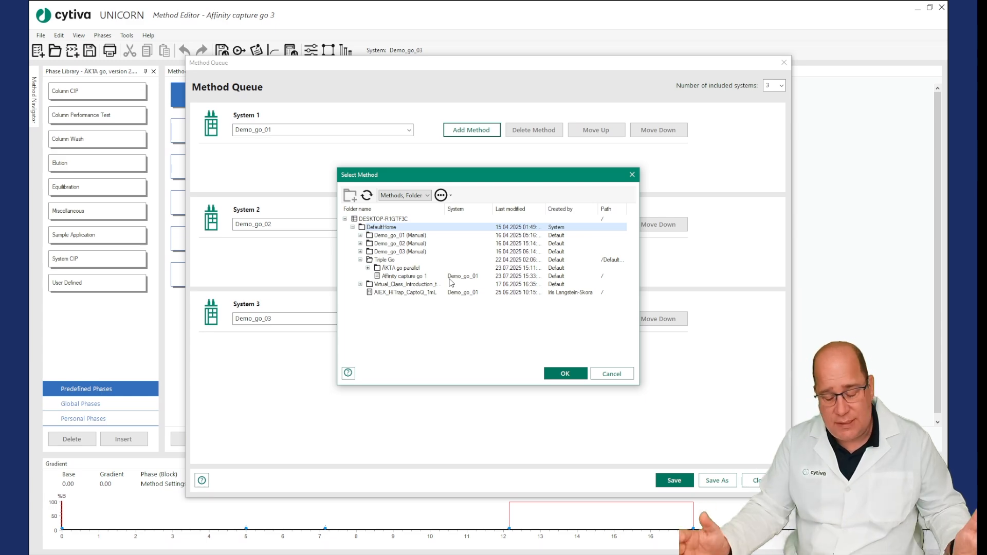
click(418, 279)
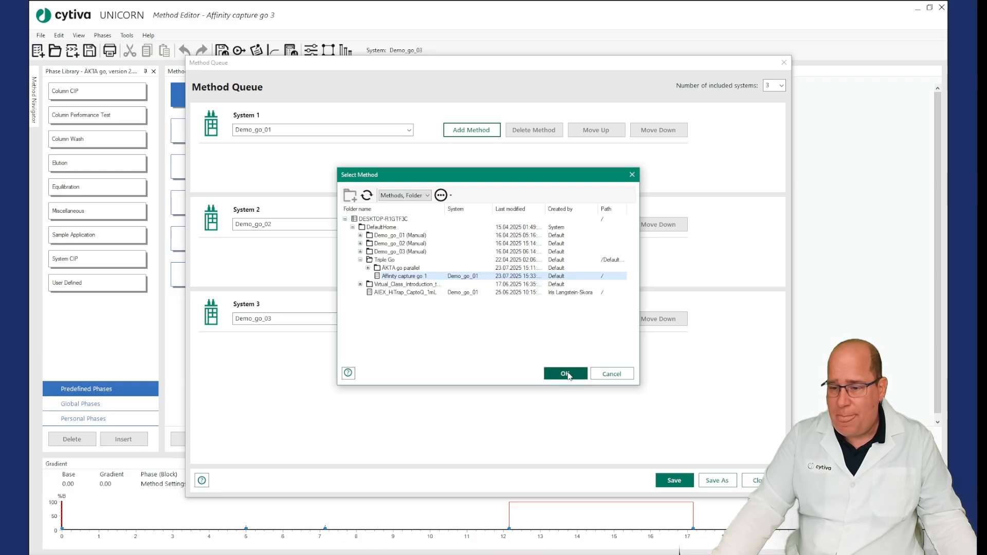
click(565, 374)
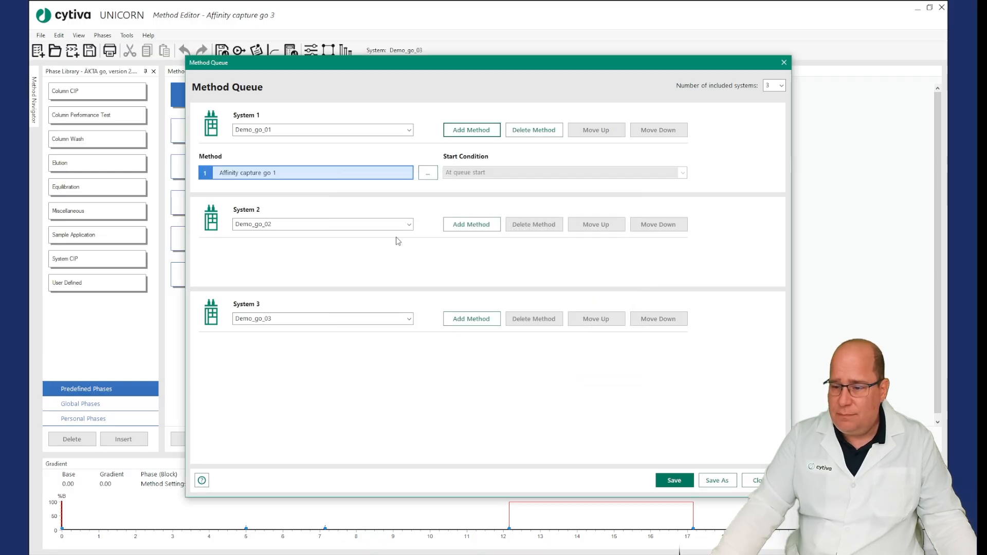
Add the method "Affinity capture go 2" from the Triple Go folder to System 2 in the queue
click(468, 229)
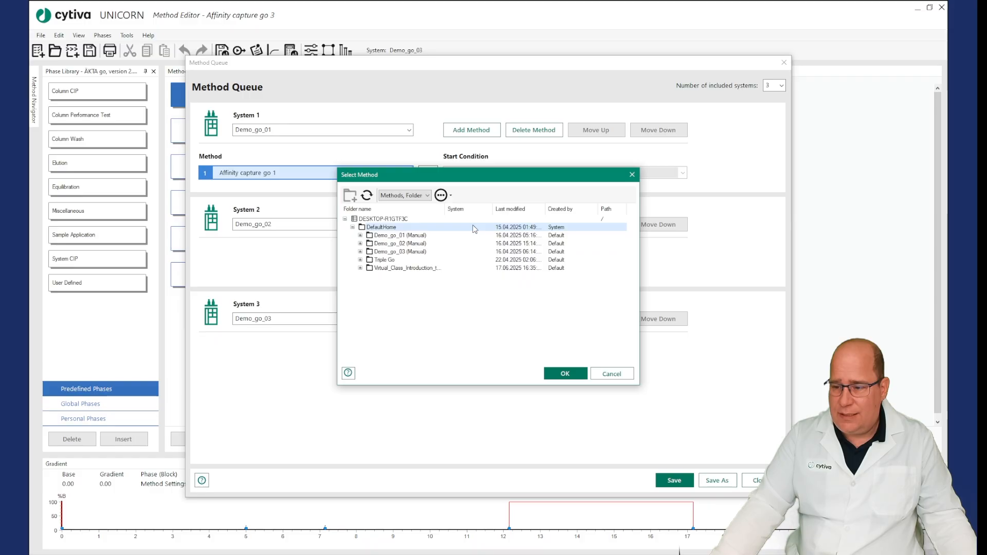
click(361, 260)
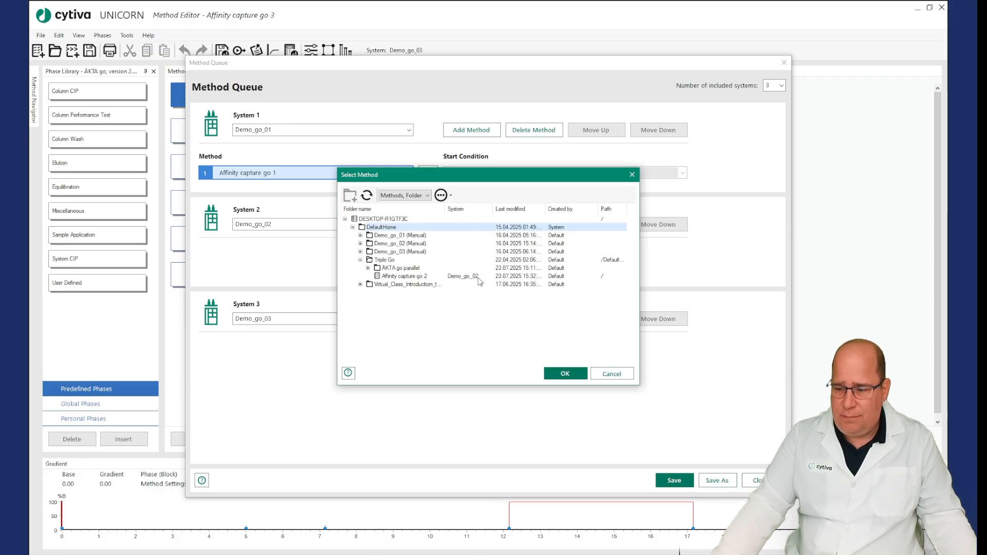
click(404, 279)
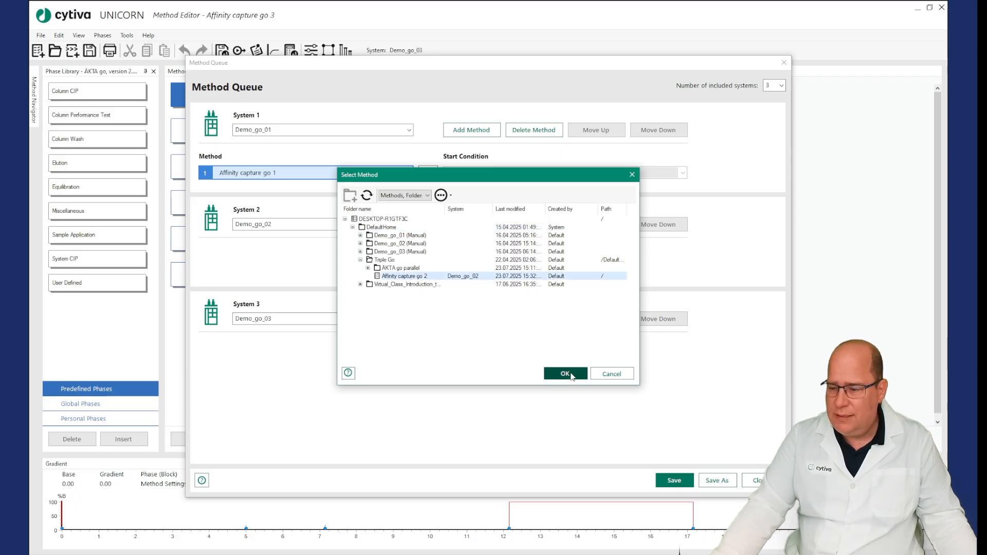
click(578, 373)
Add the method "Affinity capture go 3" from the Triple Go folder to System 3 in the queue
click(472, 320)
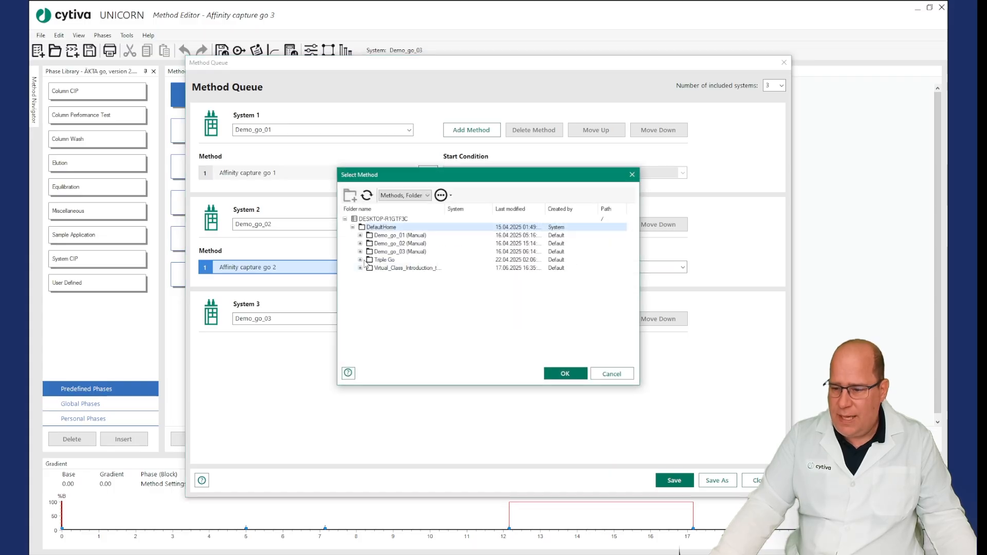
click(360, 260)
click(433, 277)
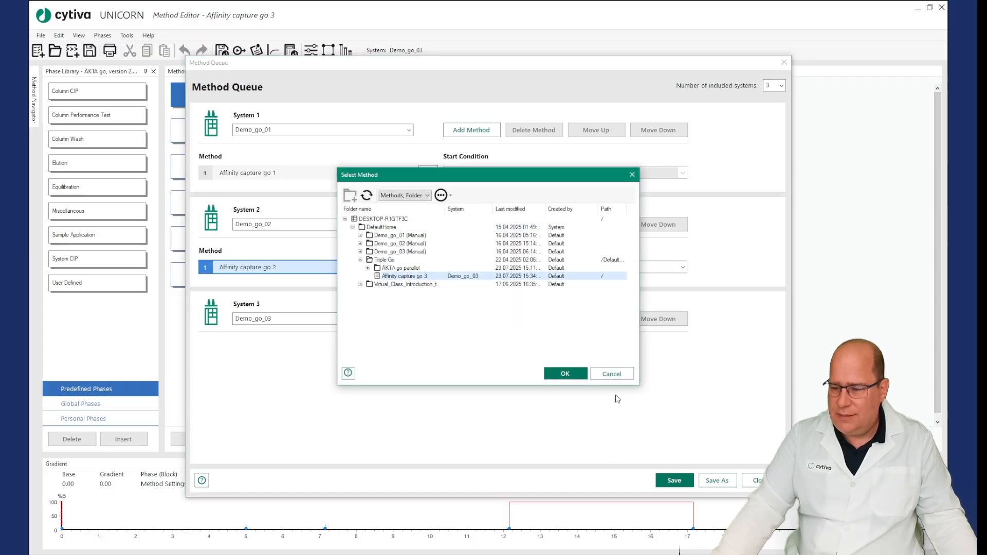
click(565, 374)
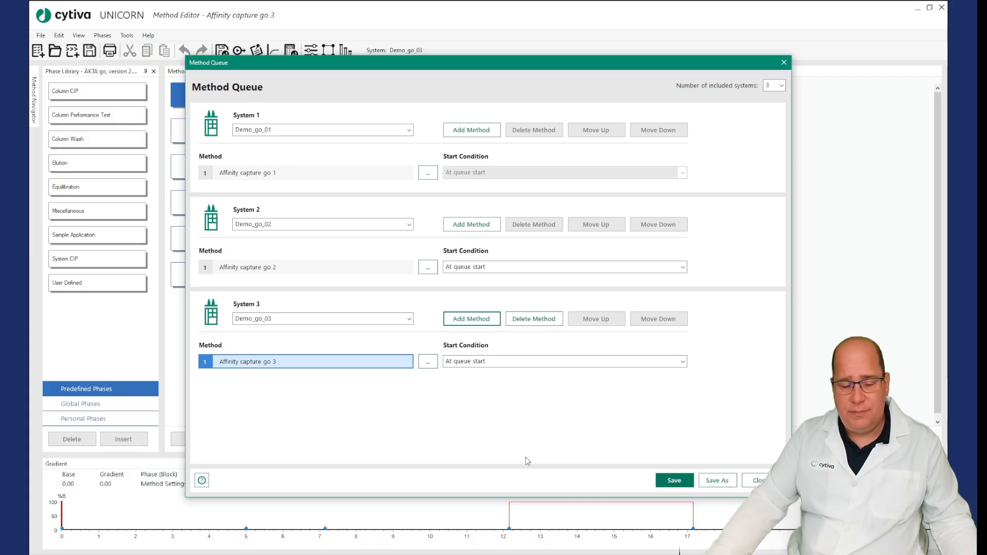
Save the method queue in the Triple Go folder under the name "3 ÄKTA go parallel"
click(675, 481)
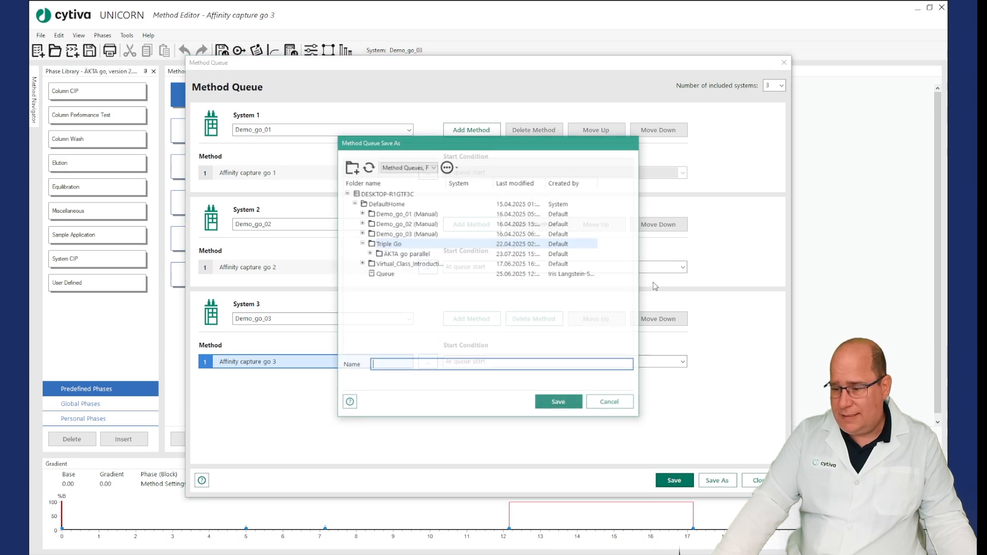
click(405, 364)
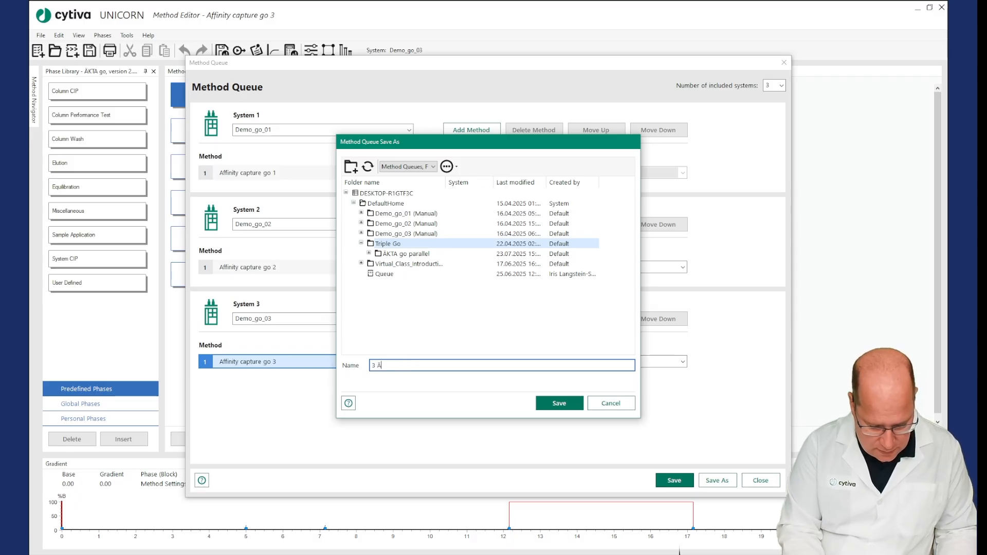
text(3 ÄKTA go parallel)
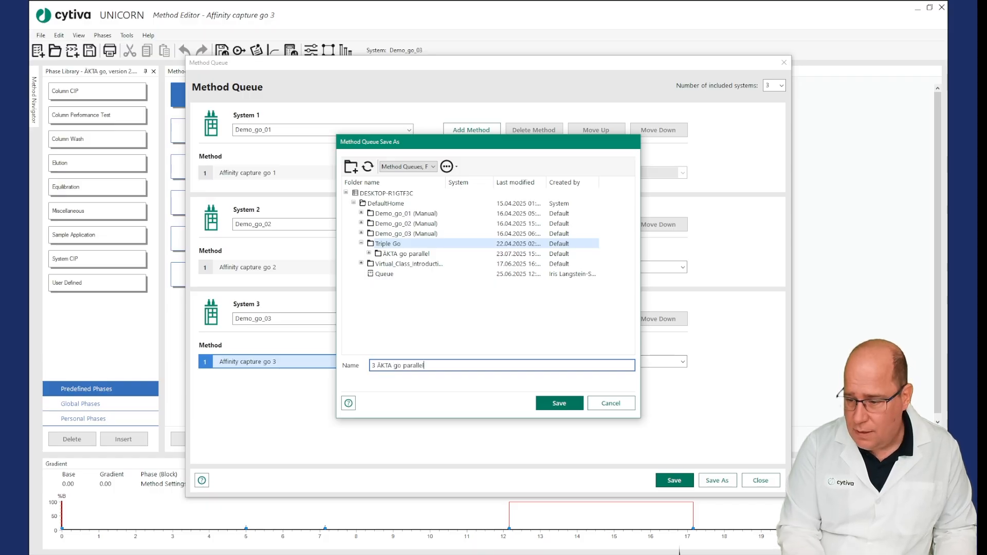
click(559, 404)
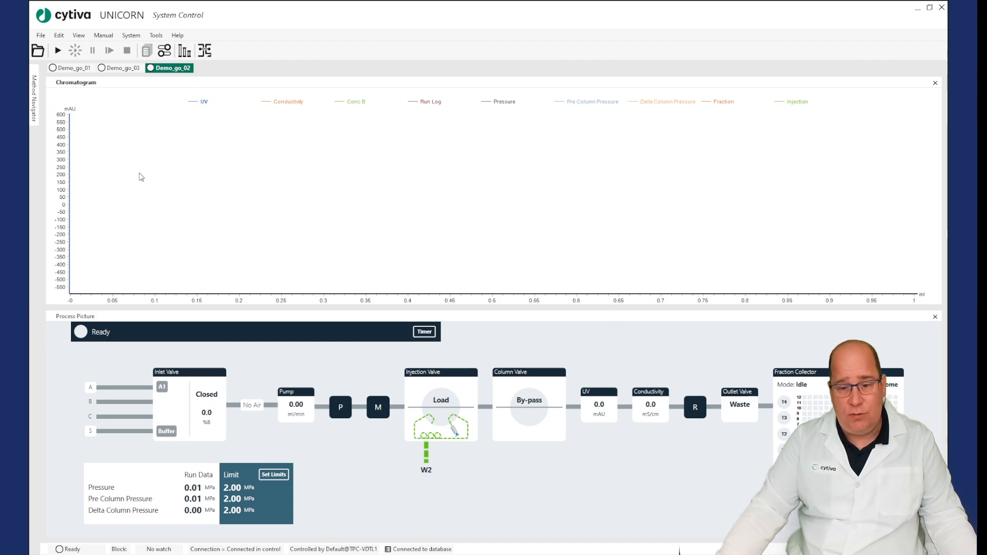
Open the queue "3 ÄKTA go parallel" in System Control and set it to start immediately
click(36, 94)
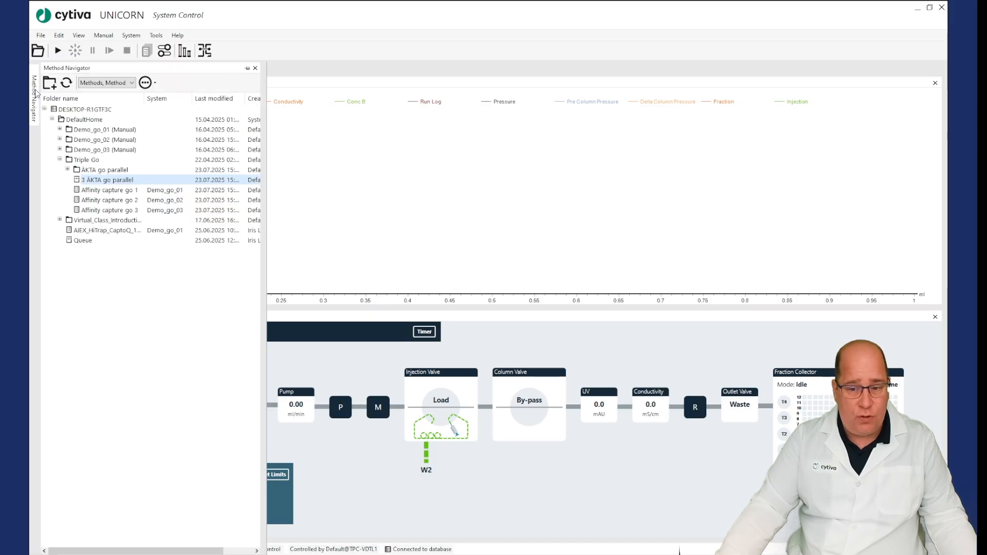
double_click(125, 181)
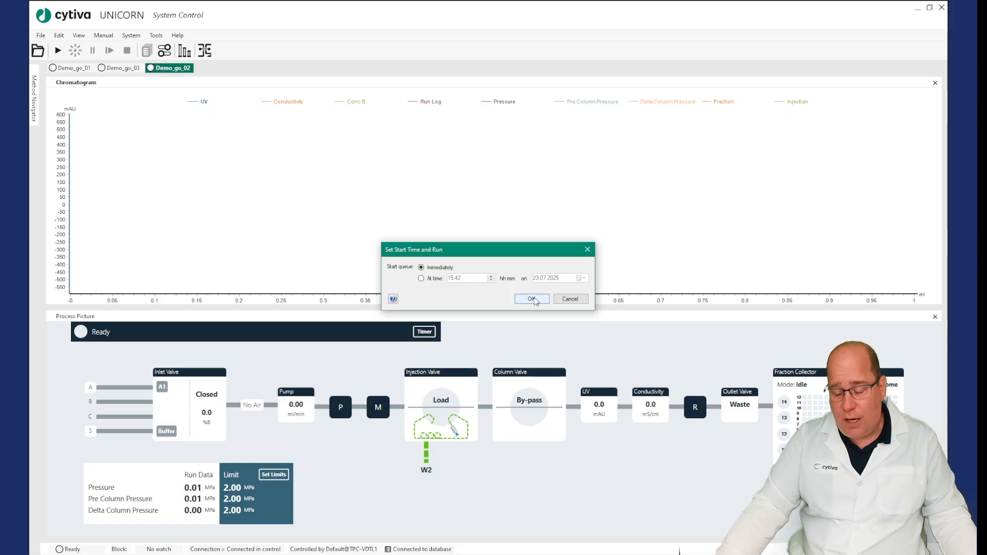
click(532, 299)
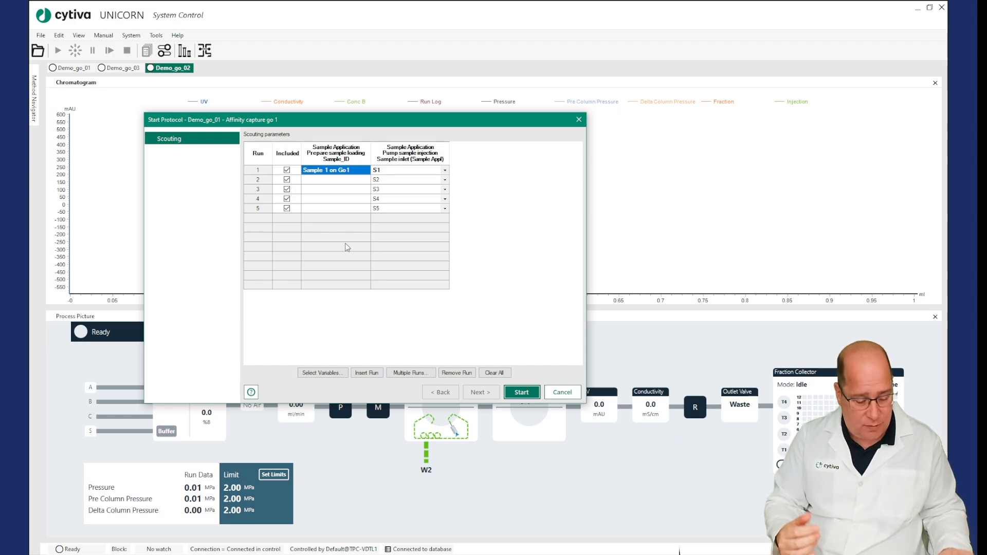
Set the Sample_ID of scouting run 1 on Demo_go_01 to "my sample 1" and accept its start protocol
click(342, 179)
click(359, 172)
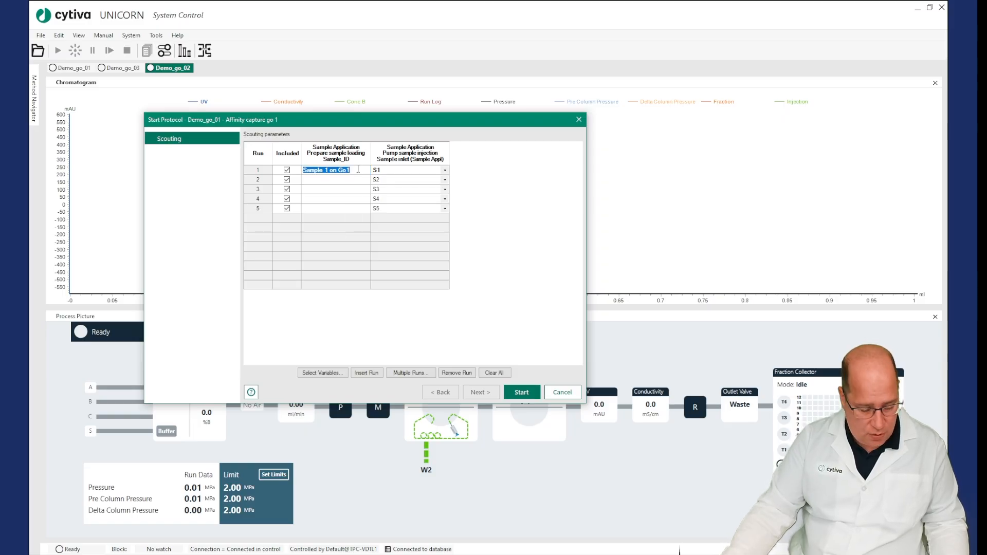
text(my sam)
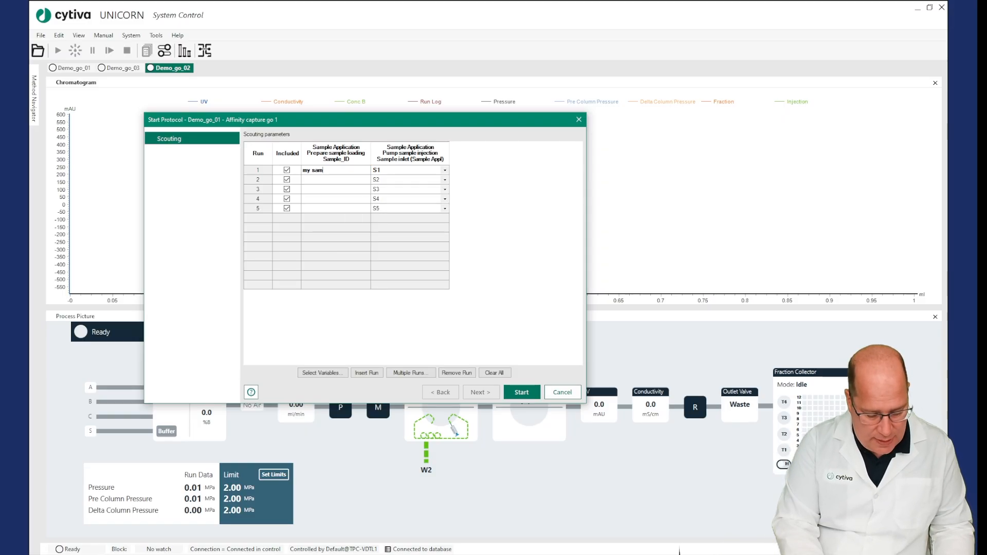
text(ple 1)
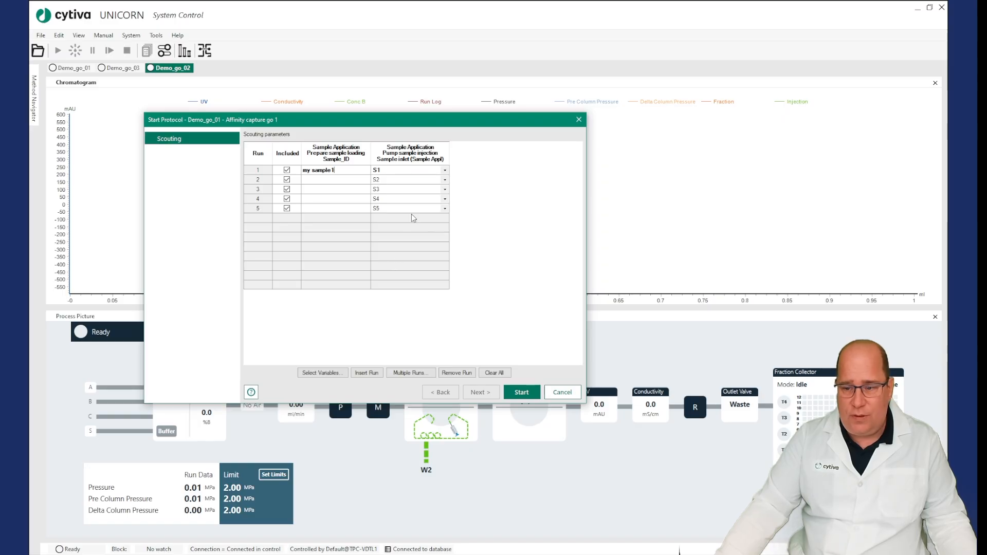
click(526, 394)
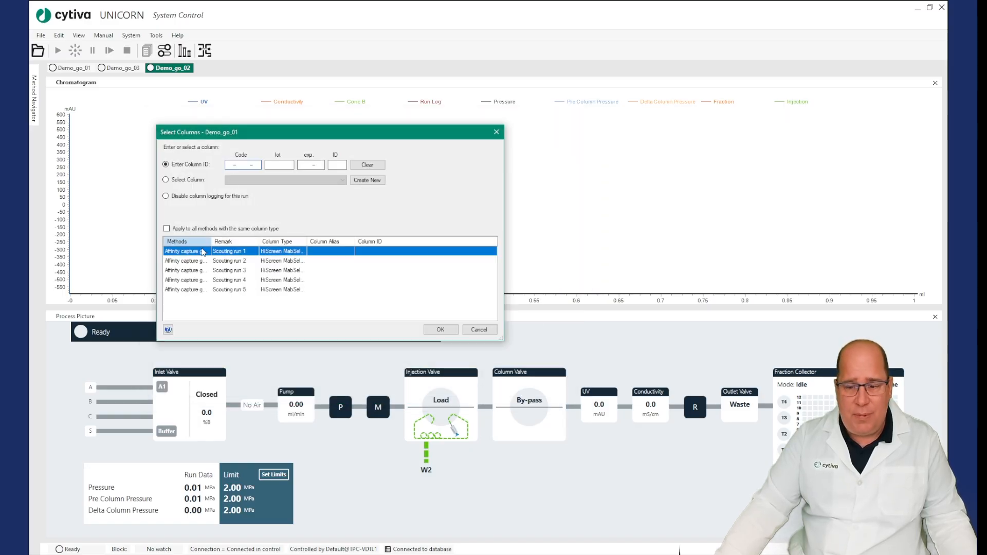
Disable column logging on Demo_go_01 for all methods with the same column type and accept the column selection
click(166, 195)
click(166, 228)
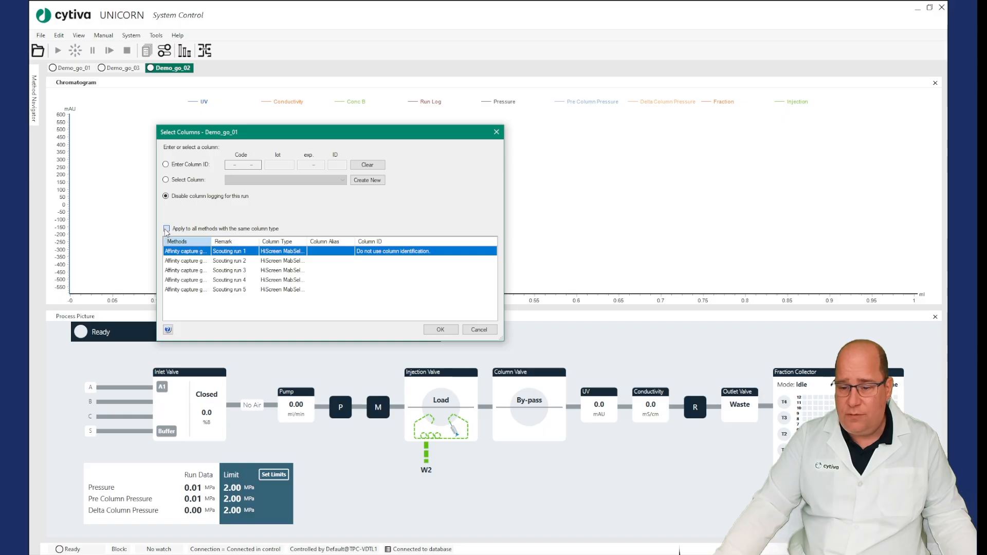
click(440, 330)
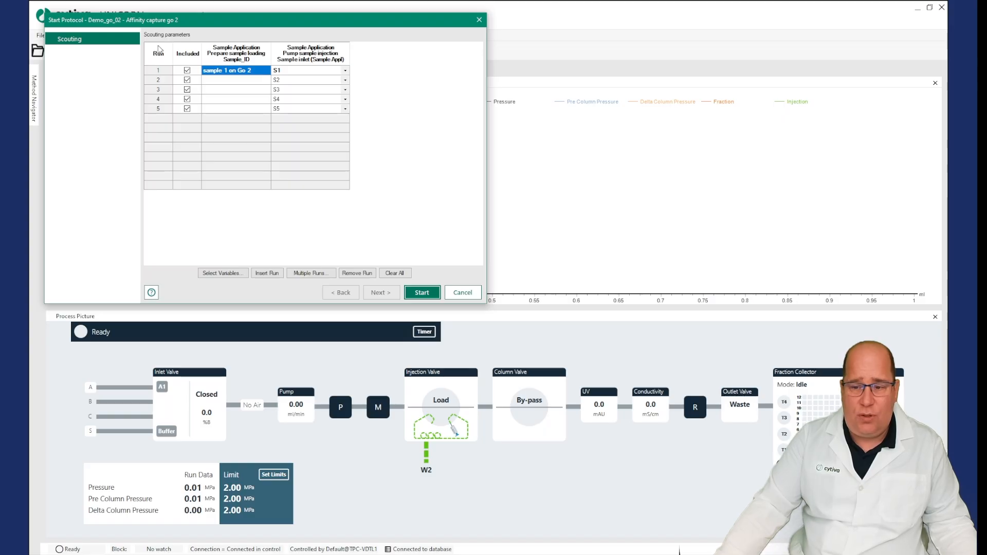
Set the Sample_ID of scouting run 1 on Demo_go_02 to "my sample 6" and accept its start protocol
click(247, 70)
text(my sam)
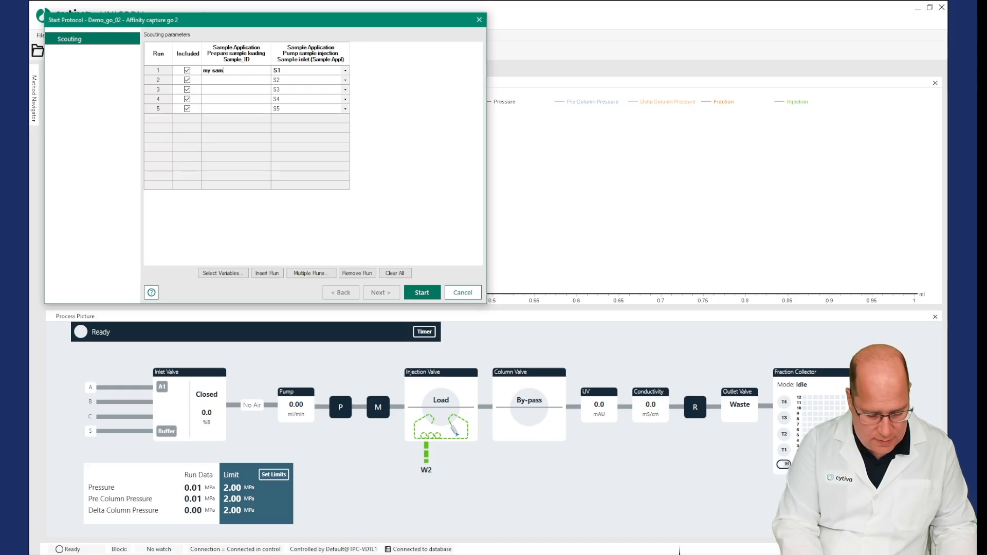
text(ple 2)
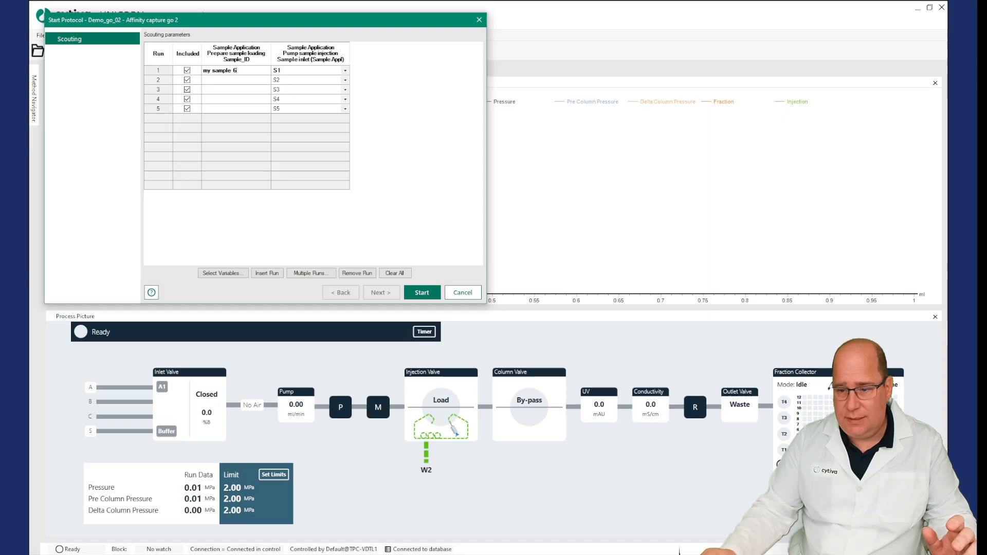
click(422, 292)
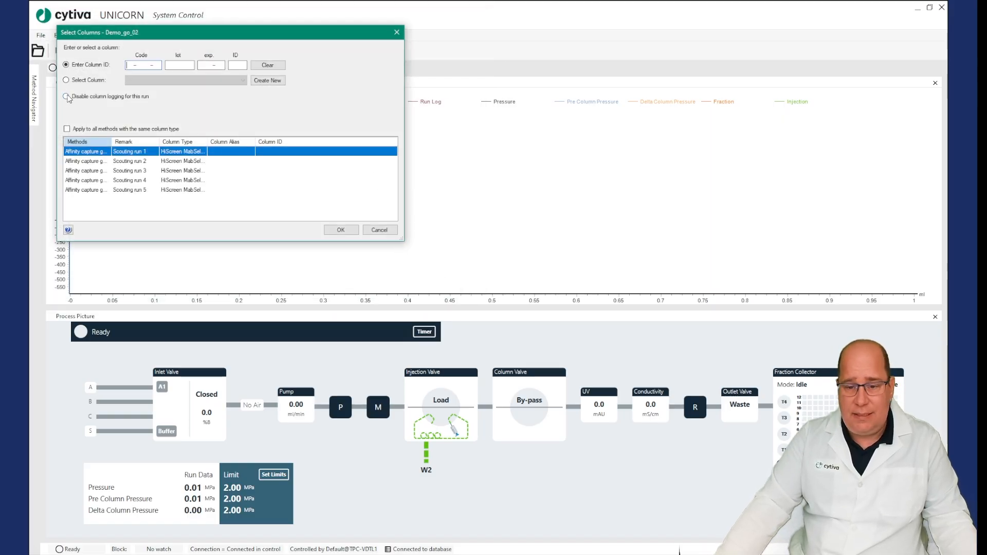
Disable column logging on Demo_go_02 for all methods with the same column type and accept the column selection
click(66, 96)
click(67, 129)
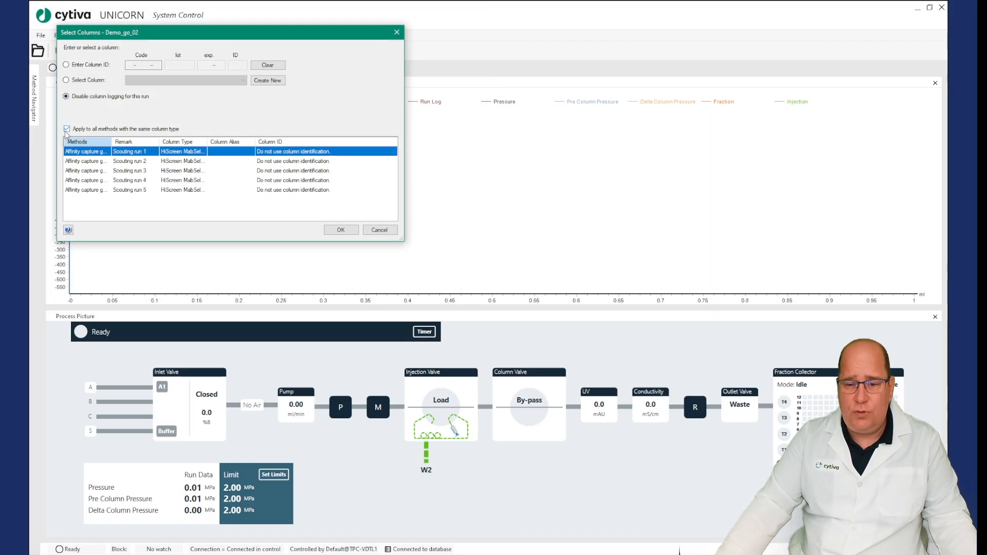
click(343, 230)
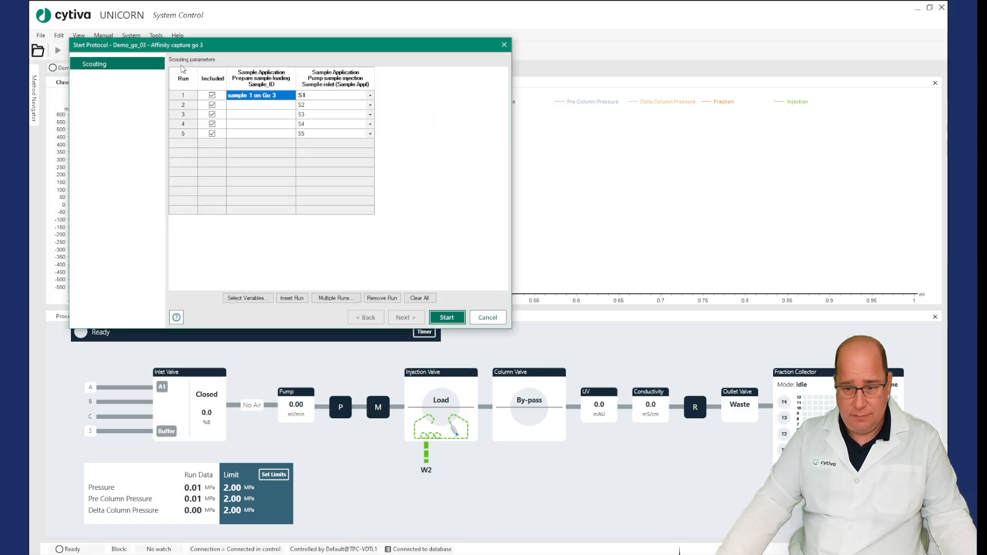
Set the Sample_ID of scouting run 1 on Demo_go_03 to "my sample 11" and accept its start protocol
click(282, 97)
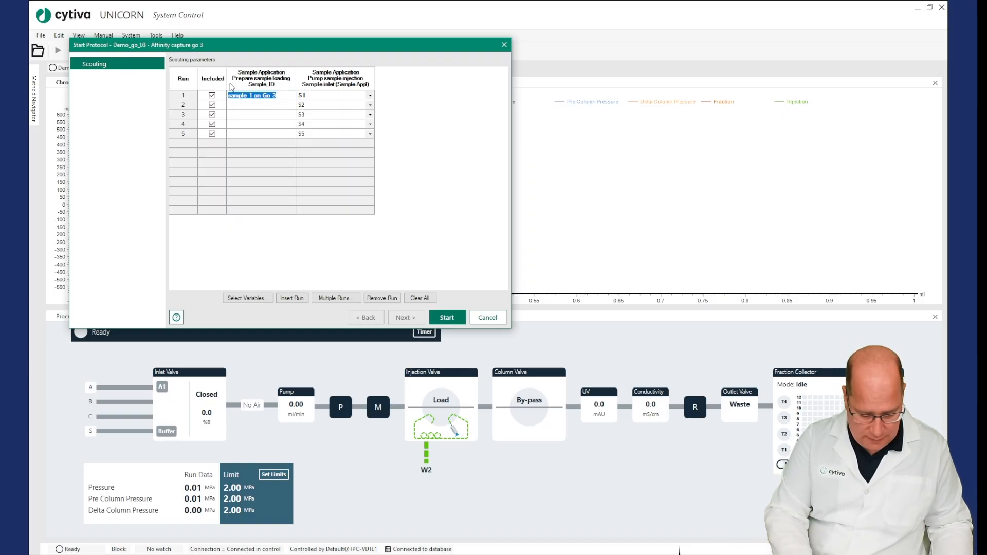
text(mysamp)
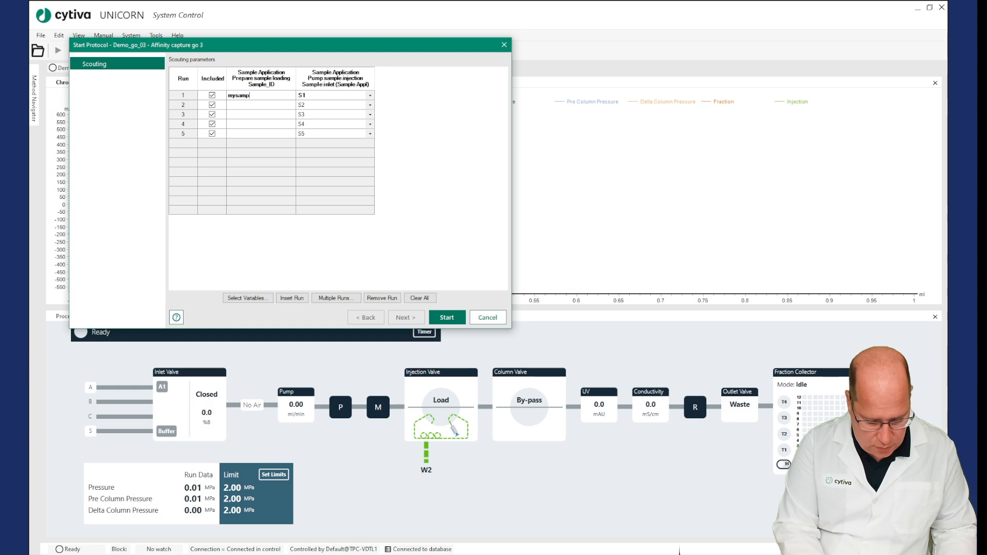
text(le )
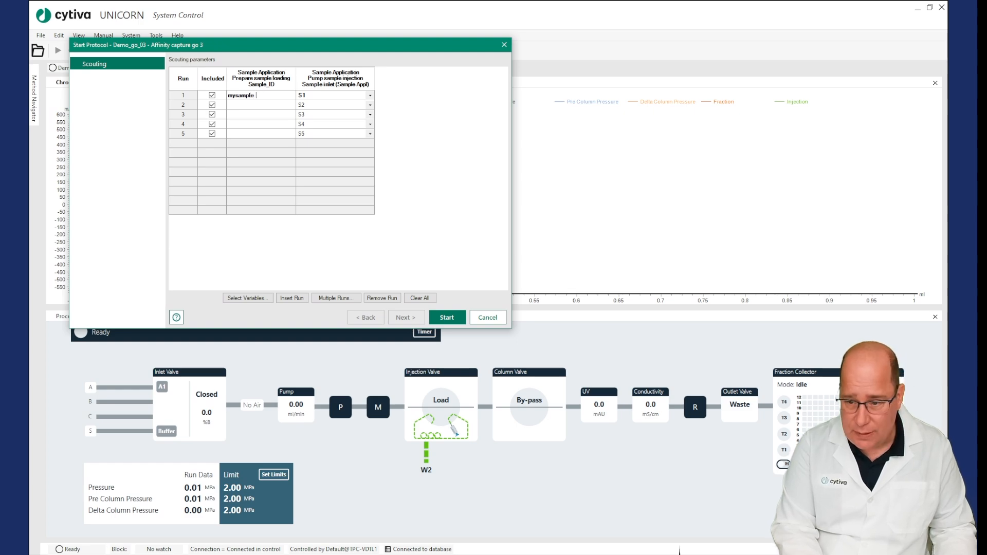
text(11)
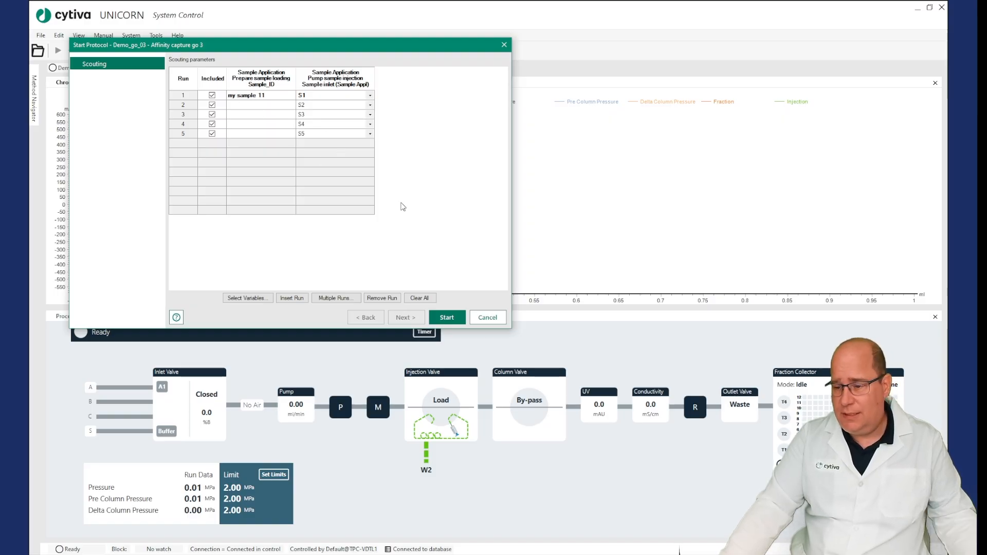
click(446, 317)
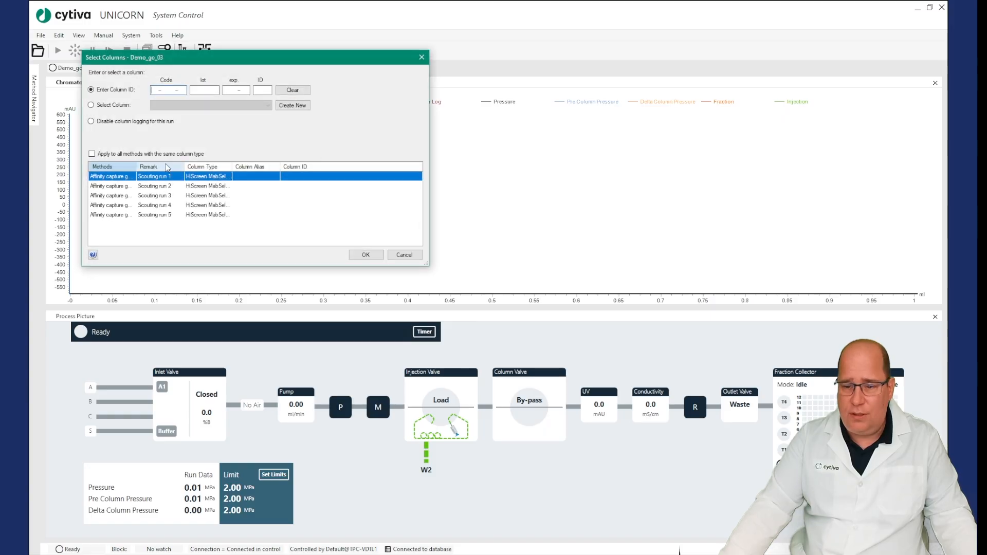
Disable column logging on Demo_go_03 for all methods with the same column type and accept the column selection
click(92, 122)
click(91, 154)
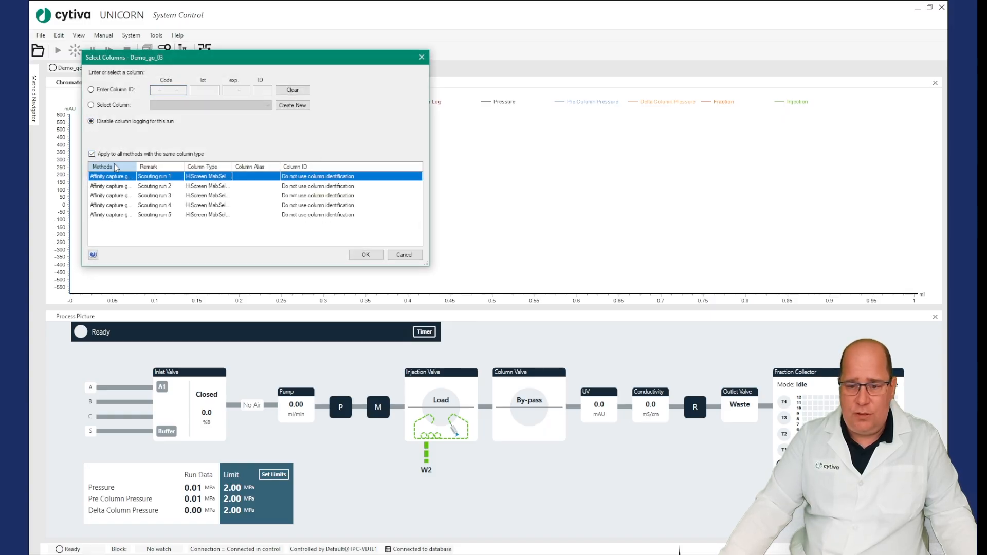
click(366, 256)
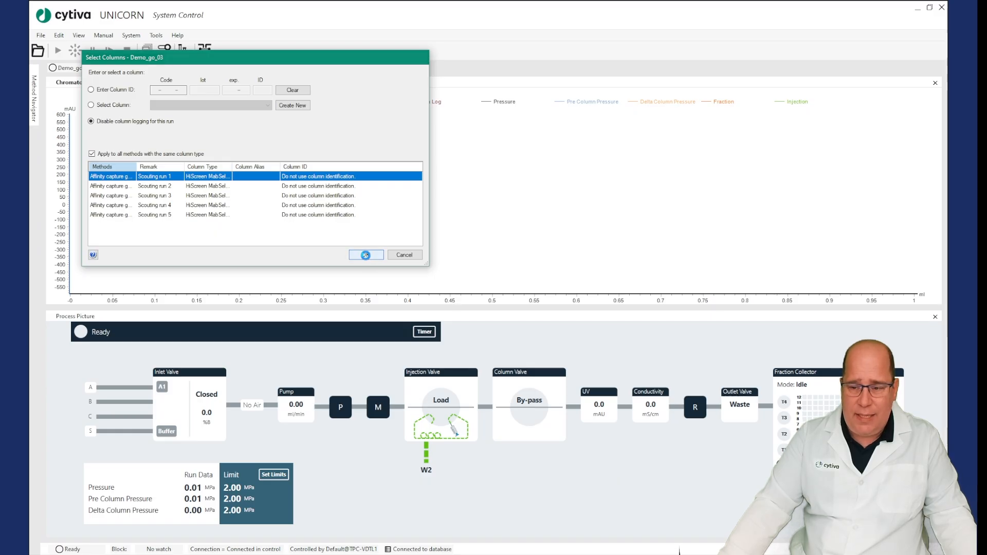